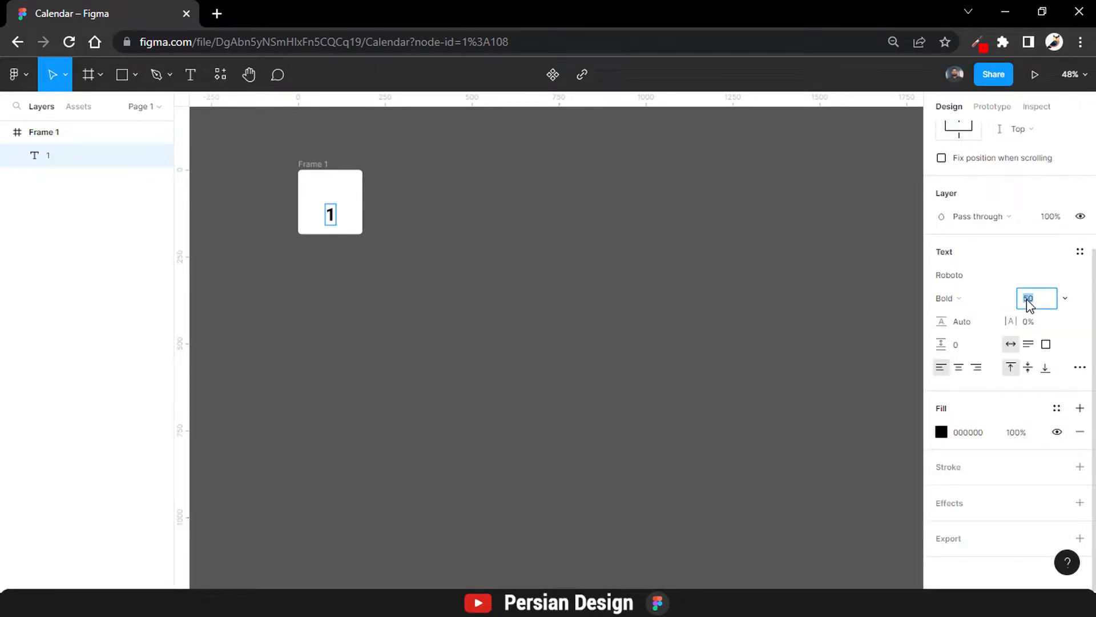
Set the font size of the number 1 to 65 and centre it horizontally and vertically in its frame.
{"action": "key", "text": "Return"}
{"action": "key", "text": "ctrl+a"}
{"action": "left_click", "coordinate": [1027, 299]}
{"action": "type", "text": "65"}
{"action": "key", "text": "Return"}
{"action": "scroll", "coordinate": [999, 137], "scroll_direction": "up", "scroll_amount": 3}
{"action": "left_click", "coordinate": [965, 132]}
{"action": "left_click", "coordinate": [1034, 132]}
{"action": "left_click", "coordinate": [503, 245]}
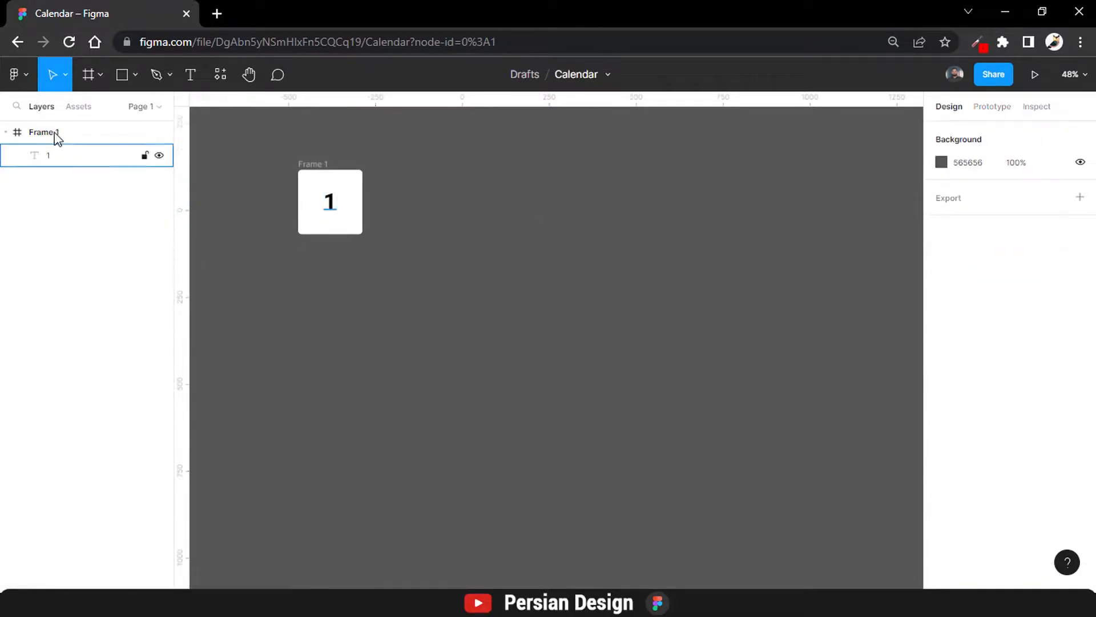
Duplicate the white day frame and fill the copy with light blue A3D3FF.
{"action": "left_click", "coordinate": [42, 133]}
{"action": "key", "text": "ctrl+d"}
{"action": "left_click", "coordinate": [74, 140]}
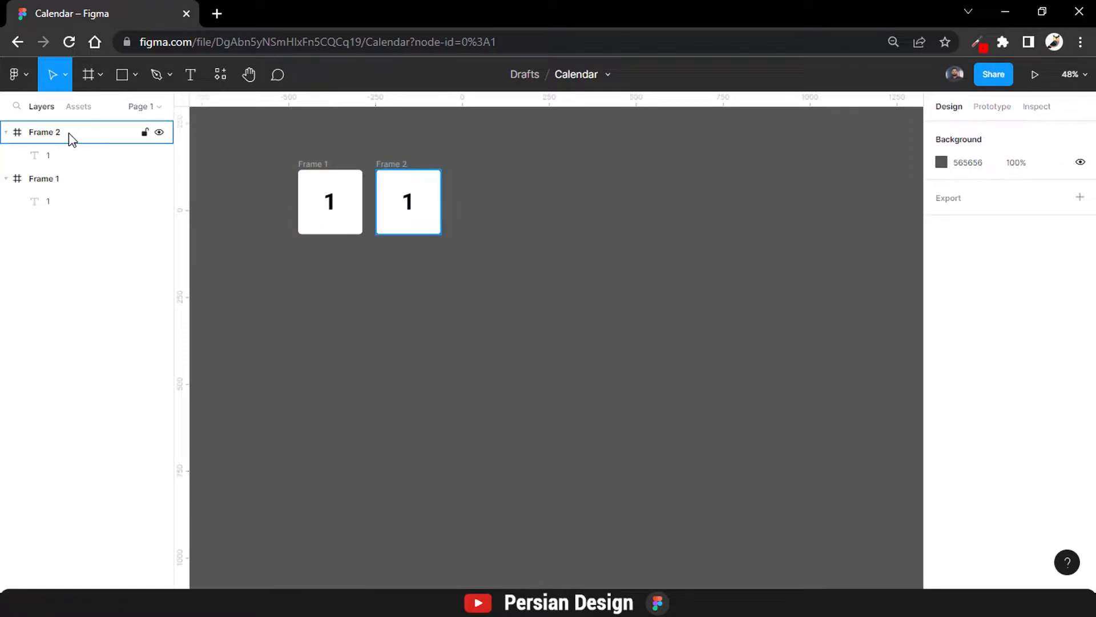
{"action": "scroll", "coordinate": [969, 311], "scroll_direction": "down", "scroll_amount": 2}
{"action": "left_click", "coordinate": [942, 354]}
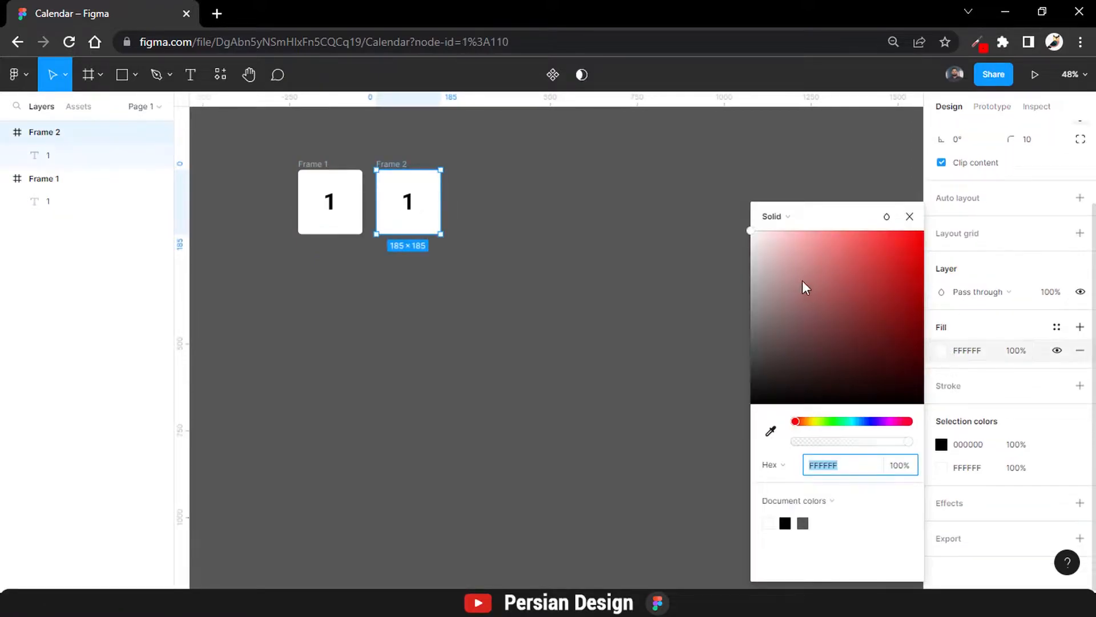
{"action": "left_click_drag", "start_coordinate": [838, 423], "coordinate": [862, 427]}
{"action": "left_click_drag", "start_coordinate": [797, 238], "coordinate": [811, 215]}
{"action": "left_click", "coordinate": [628, 196]}
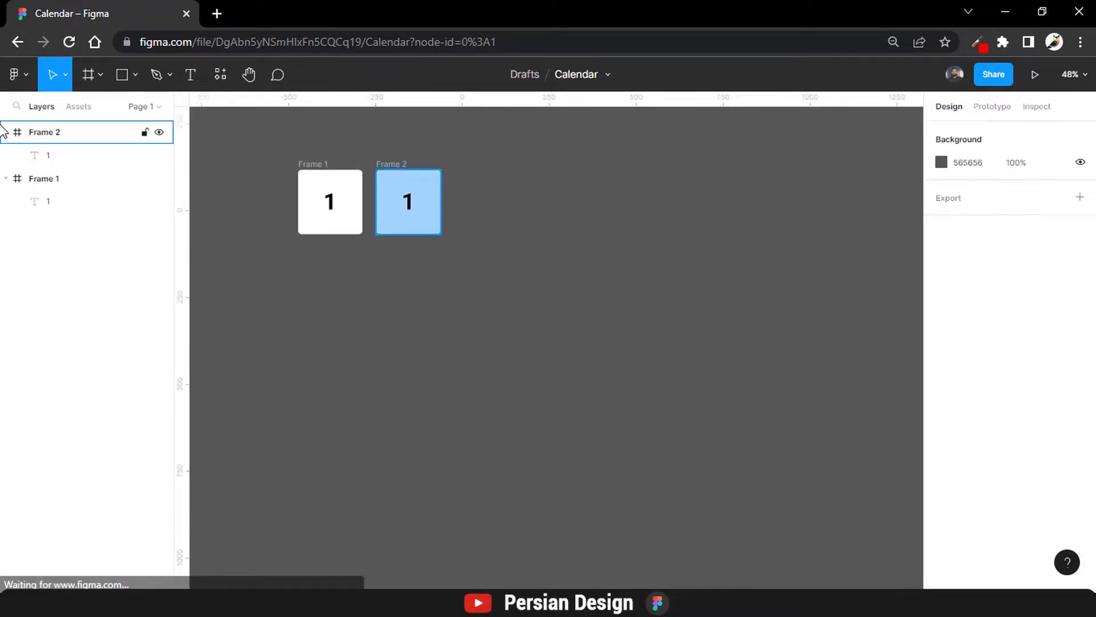
Duplicate the light blue frame and fill the new copy with dark blue 0072DB.
{"action": "left_click", "coordinate": [41, 137]}
{"action": "key", "text": "ctrl+d"}
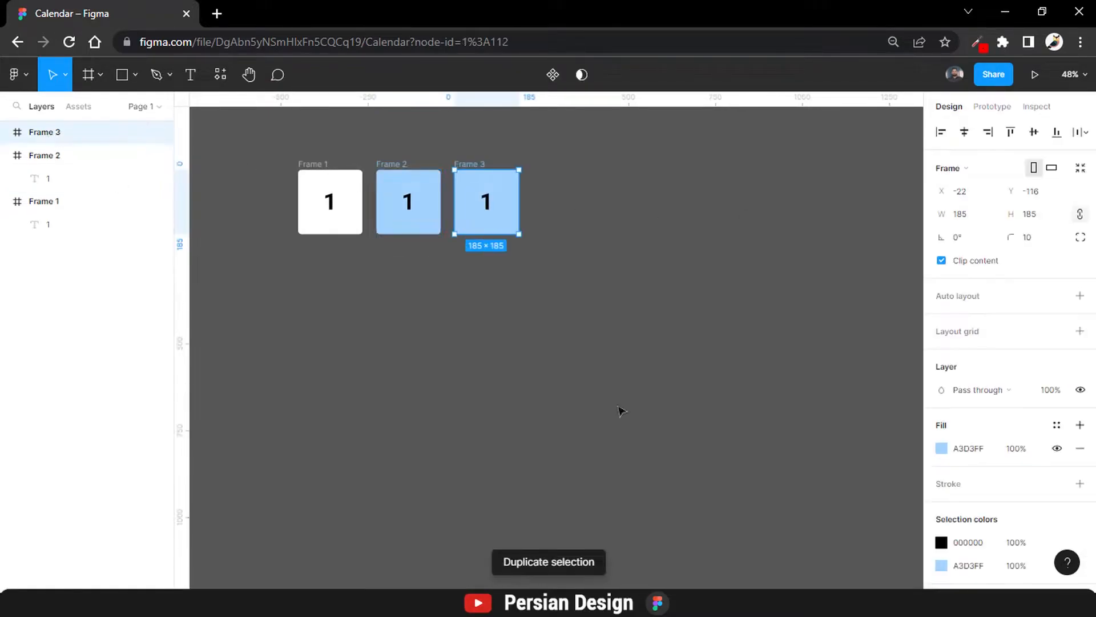
{"action": "left_click", "coordinate": [941, 448]}
{"action": "left_click_drag", "start_coordinate": [871, 314], "coordinate": [972, 265]}
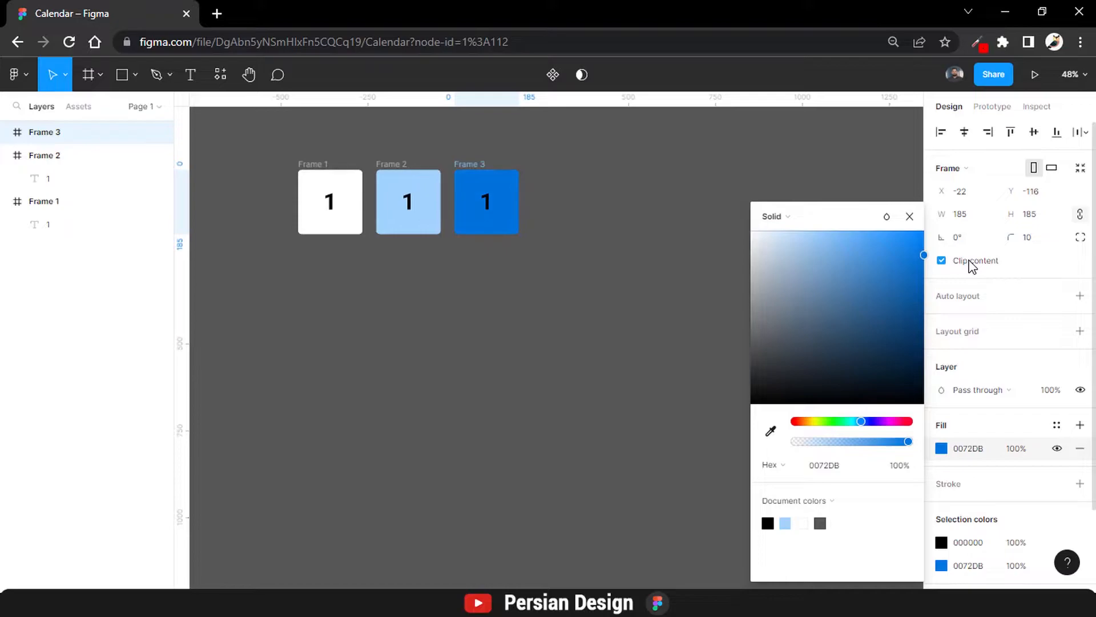
{"action": "left_click", "coordinate": [910, 217]}
Recolor the number in the dark blue frame to white FFFFFF.
{"action": "double_click", "coordinate": [486, 201]}
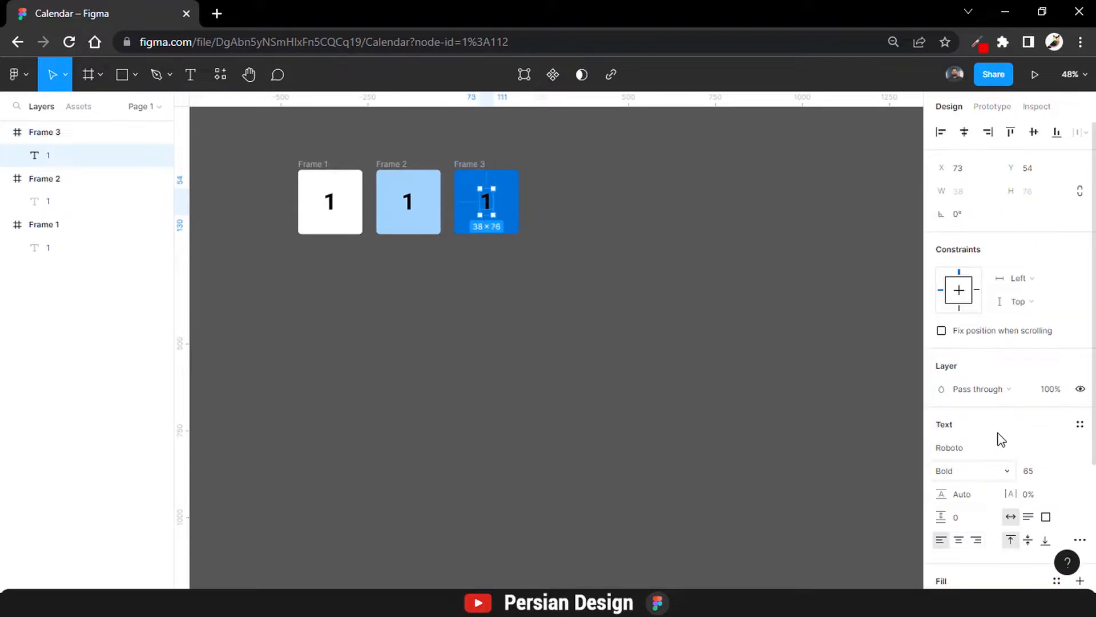
{"action": "scroll", "coordinate": [1000, 434], "scroll_direction": "down", "scroll_amount": 3}
{"action": "left_click", "coordinate": [943, 439]}
{"action": "left_click", "coordinate": [756, 251]}
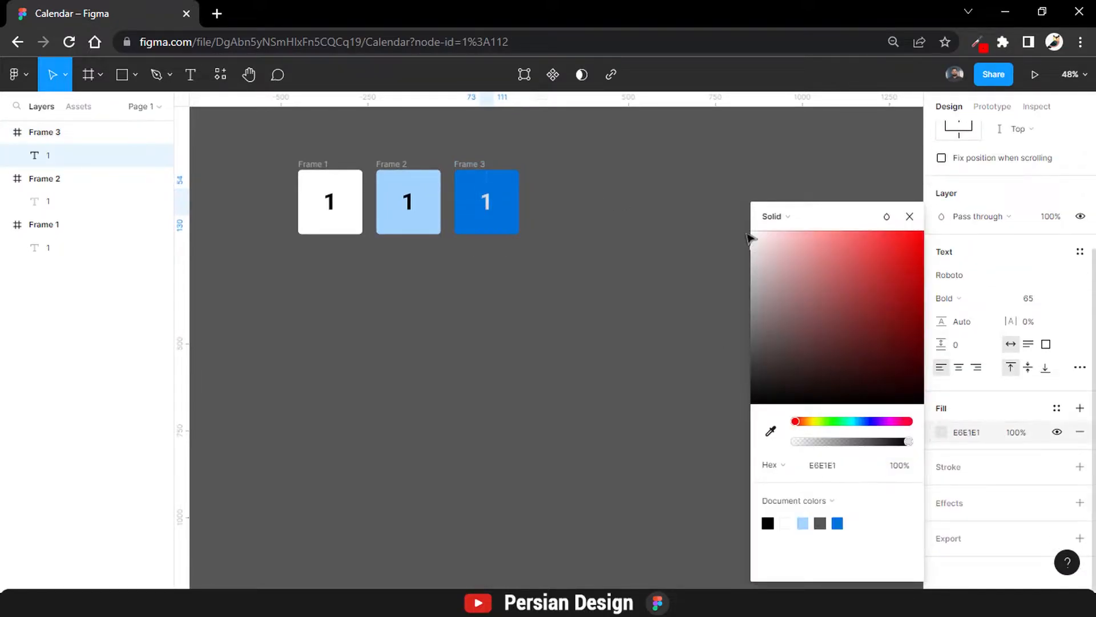
{"action": "left_click", "coordinate": [911, 215]}
Give the white number in the dark blue frame a heavier font weight than Bold.
{"action": "left_click", "coordinate": [947, 301]}
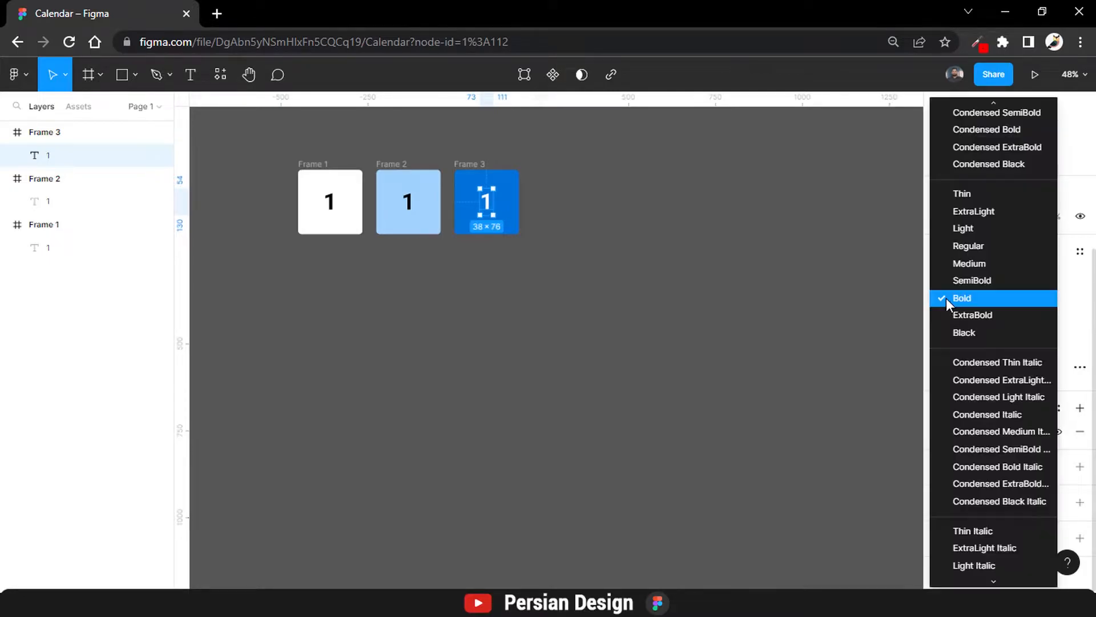
{"action": "left_click", "coordinate": [962, 313]}
{"action": "left_click", "coordinate": [959, 299]}
{"action": "left_click", "coordinate": [961, 313]}
{"action": "left_click", "coordinate": [517, 313]}
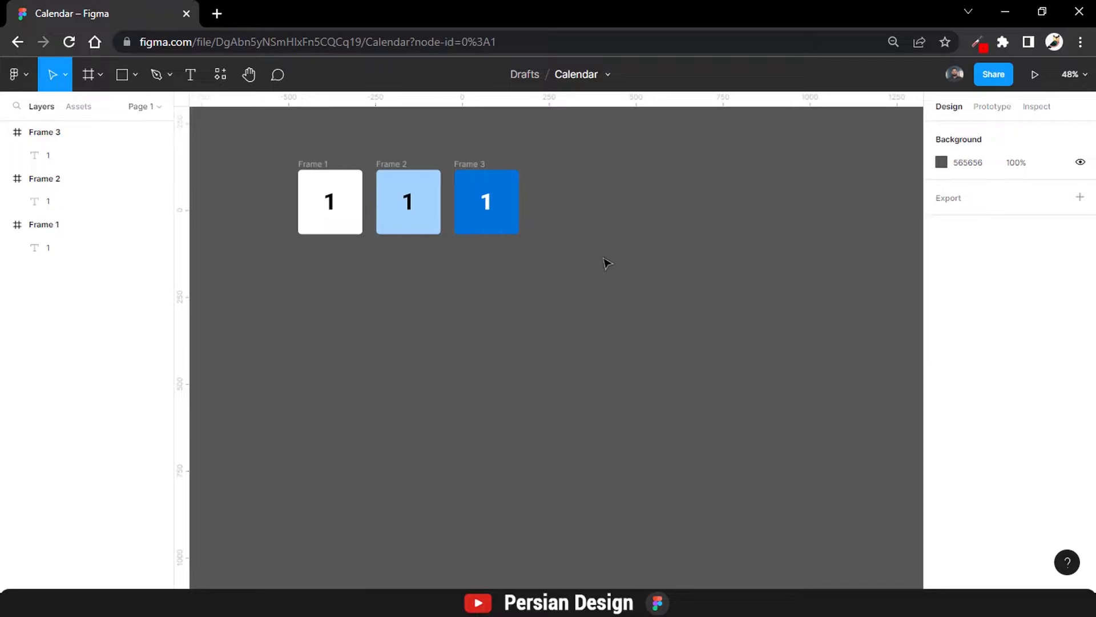
Combine Frame 1, Frame 2 and Frame 3 into one component set of variants.
{"action": "left_click", "coordinate": [45, 132]}
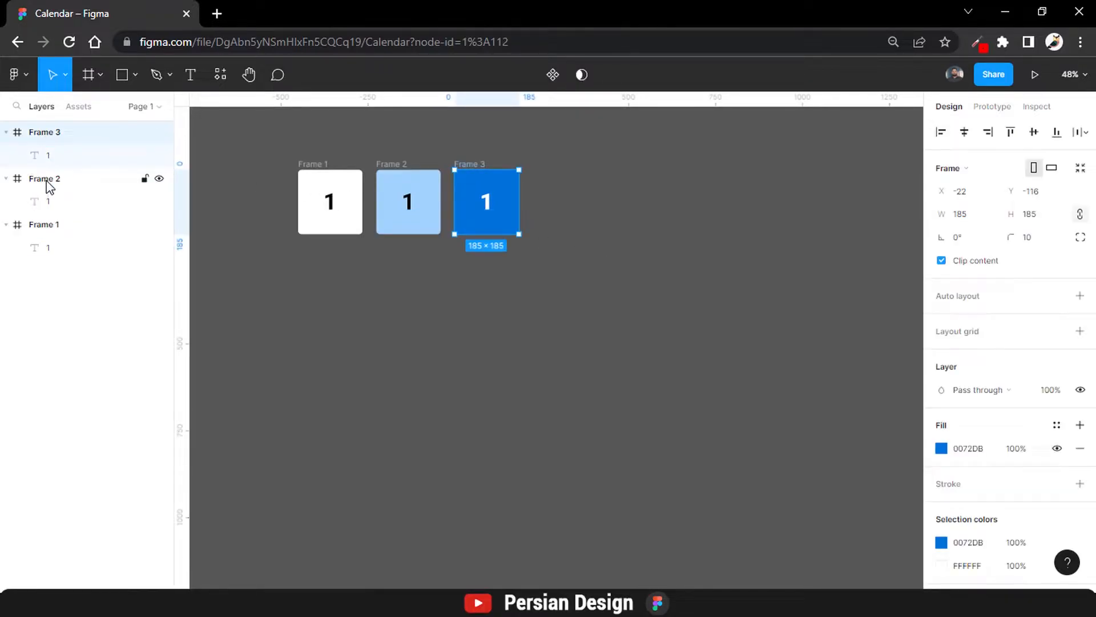
{"action": "left_click", "coordinate": [46, 178], "text": "shift"}
{"action": "left_click", "coordinate": [55, 236], "text": "shift"}
{"action": "left_click", "coordinate": [541, 83]}
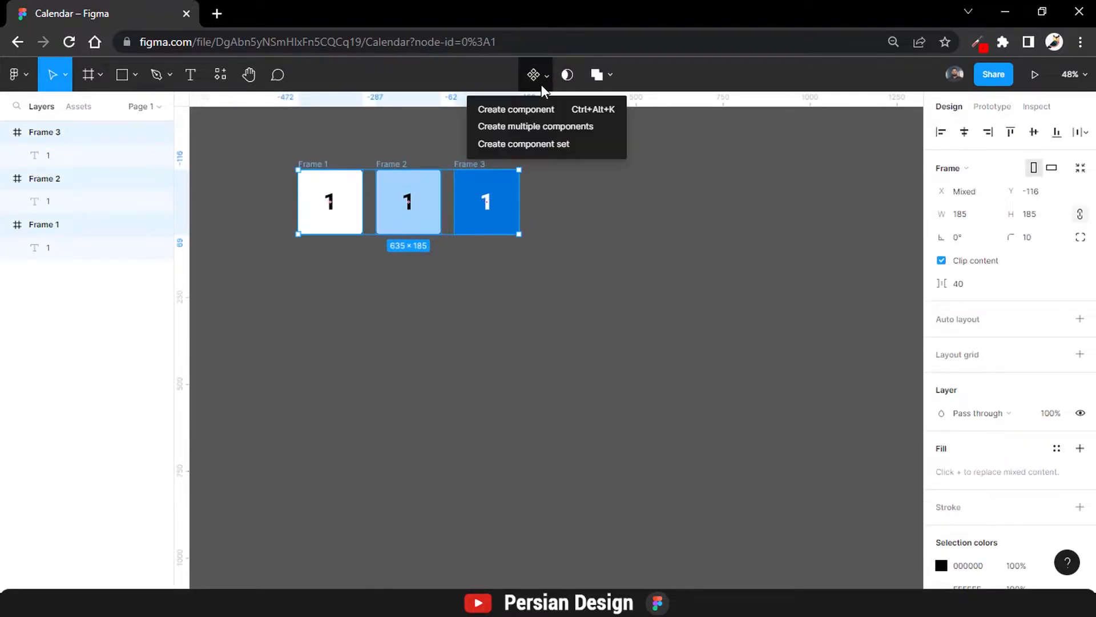
{"action": "left_click", "coordinate": [565, 145]}
Add a prototype interaction that changes the white variant to the light blue Frame 2 variant while hovering.
{"action": "left_click", "coordinate": [992, 107]}
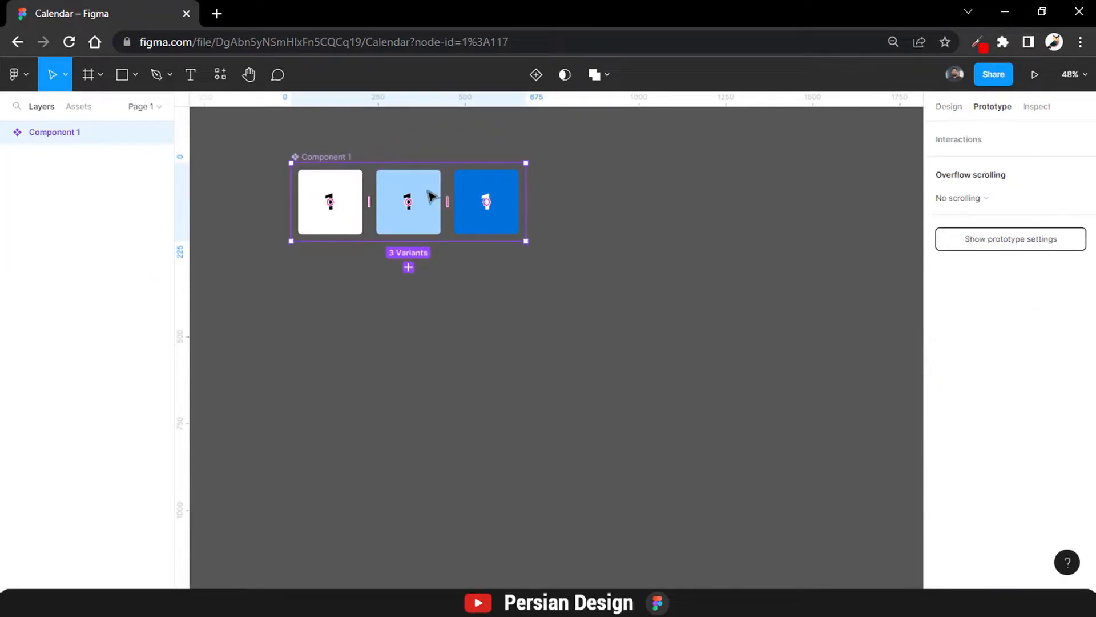
{"action": "key", "text": "Escape"}
{"action": "left_click_drag", "start_coordinate": [362, 201], "coordinate": [409, 211]}
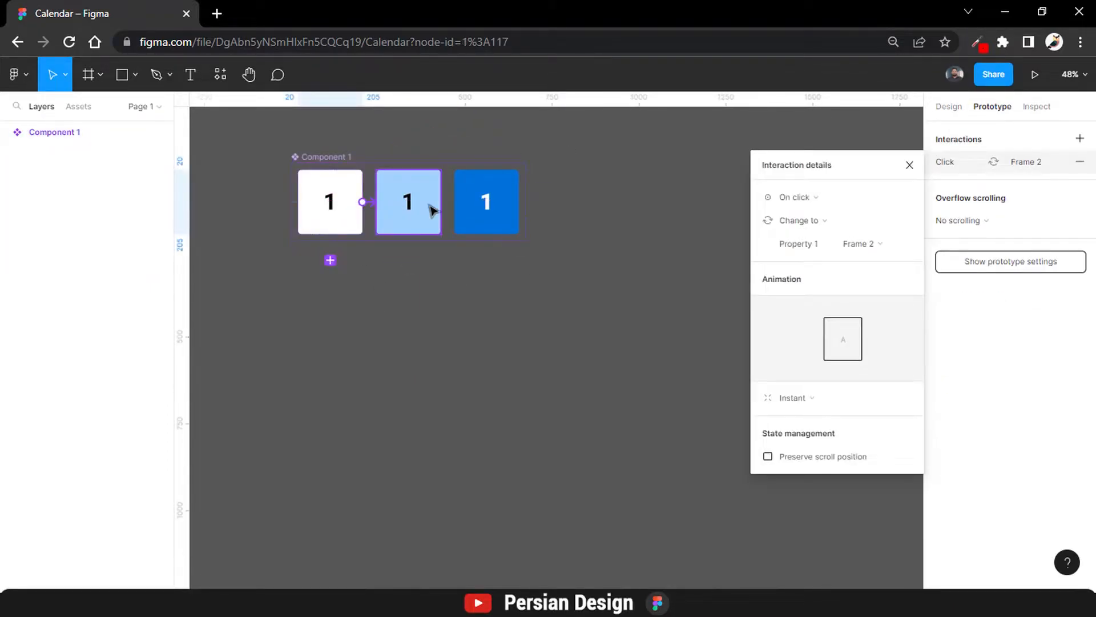
{"action": "left_click", "coordinate": [791, 197]}
{"action": "left_click", "coordinate": [791, 231]}
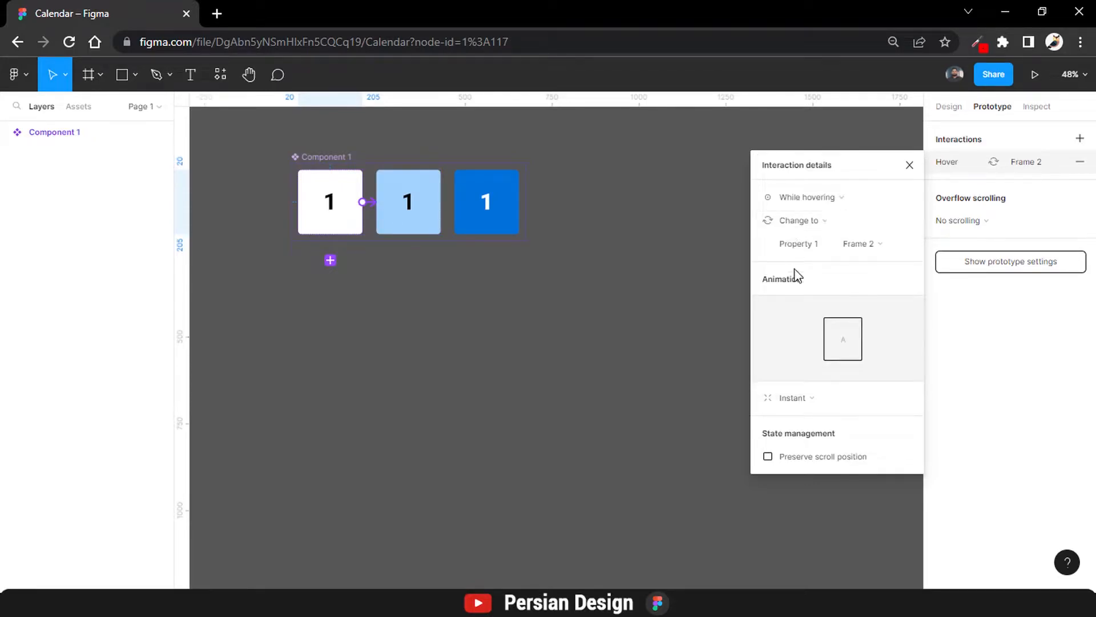
Animate the hover interaction with Smart animate, Ease in and out, and a 150 ms duration.
{"action": "left_click", "coordinate": [807, 394]}
{"action": "left_click", "coordinate": [810, 429]}
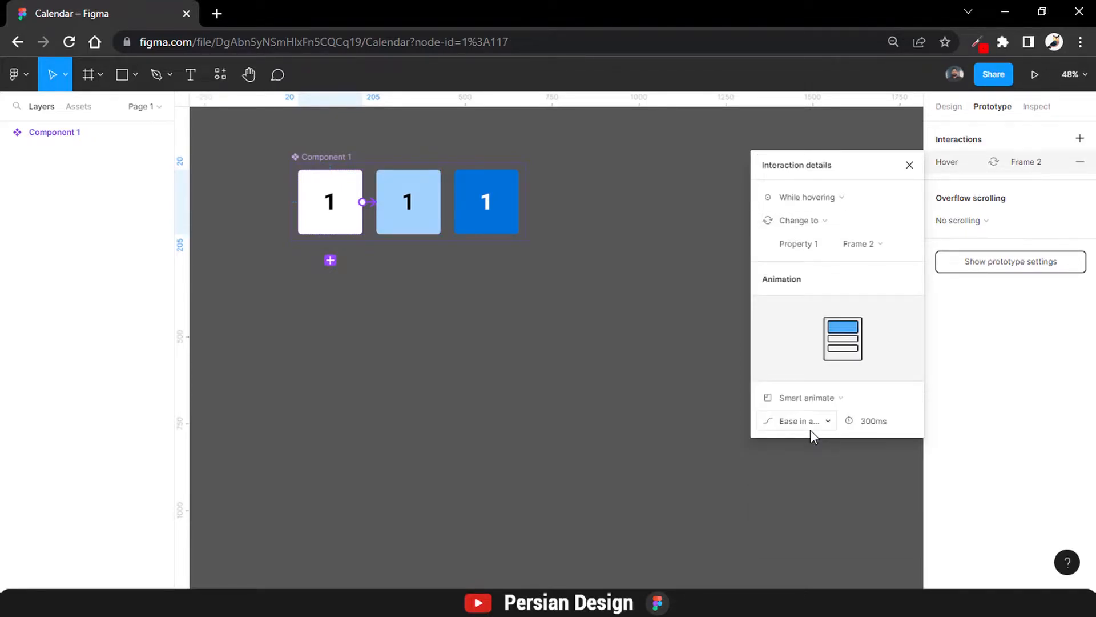
{"action": "left_click", "coordinate": [811, 427]}
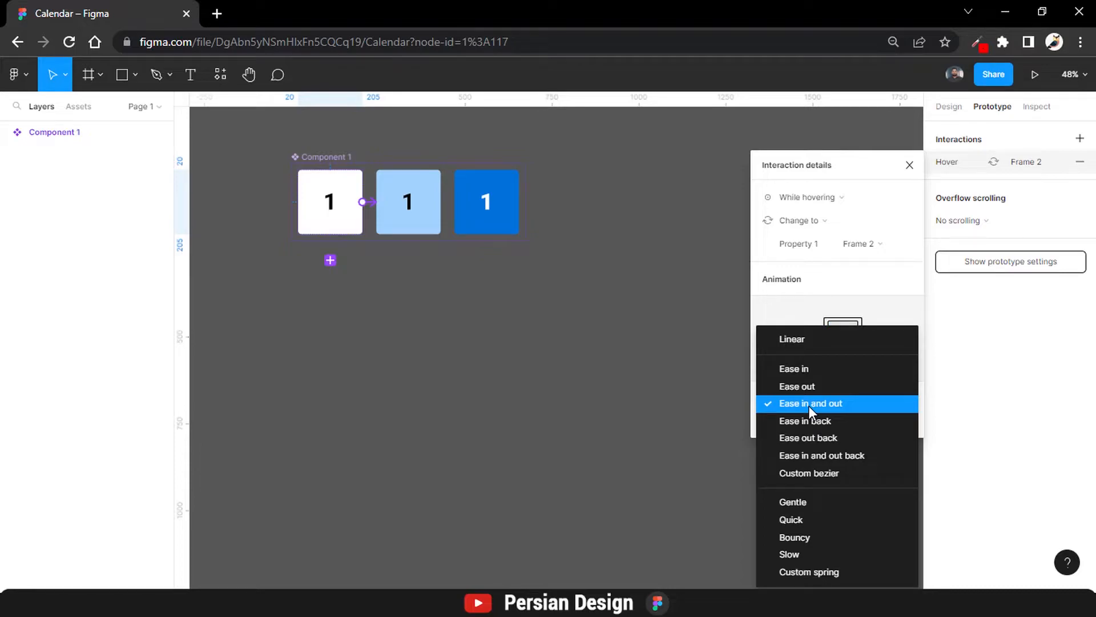
{"action": "left_click", "coordinate": [808, 404]}
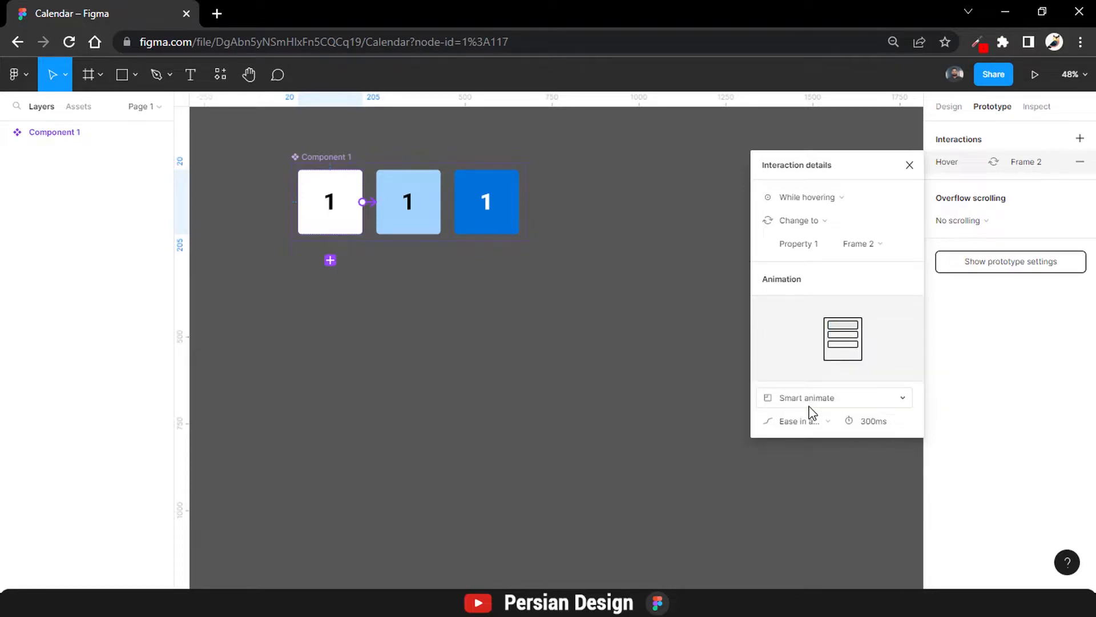
{"action": "type", "text": "150"}
{"action": "key", "text": "Return"}
Connect the light blue variant to the dark blue Frame 3 variant with an On click Change to interaction.
{"action": "left_click", "coordinate": [420, 210]}
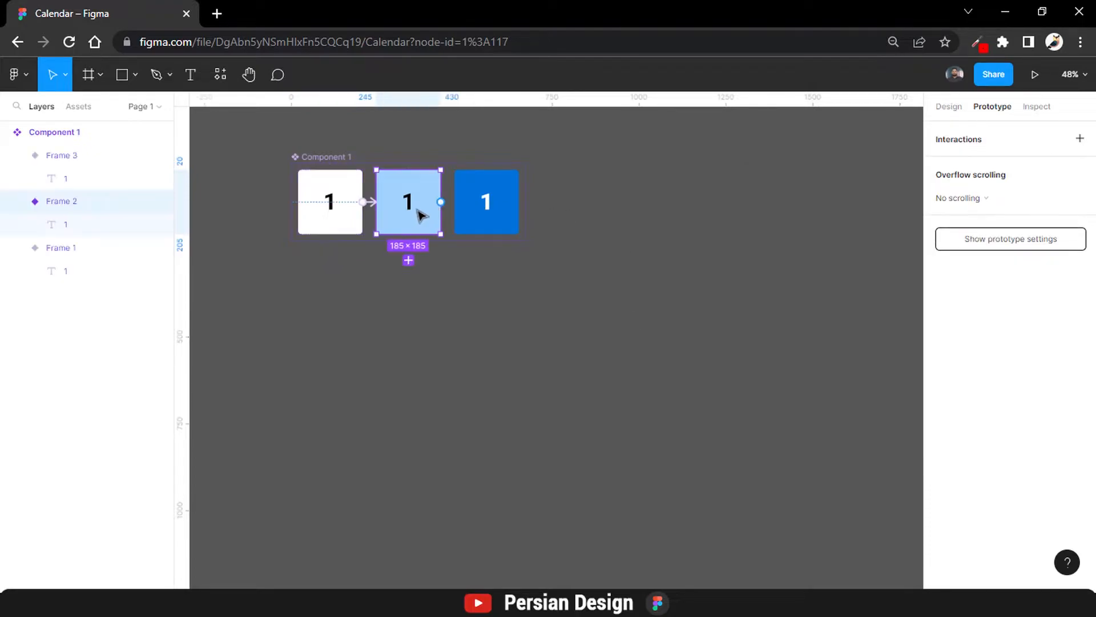
{"action": "left_click_drag", "start_coordinate": [440, 201], "coordinate": [486, 202]}
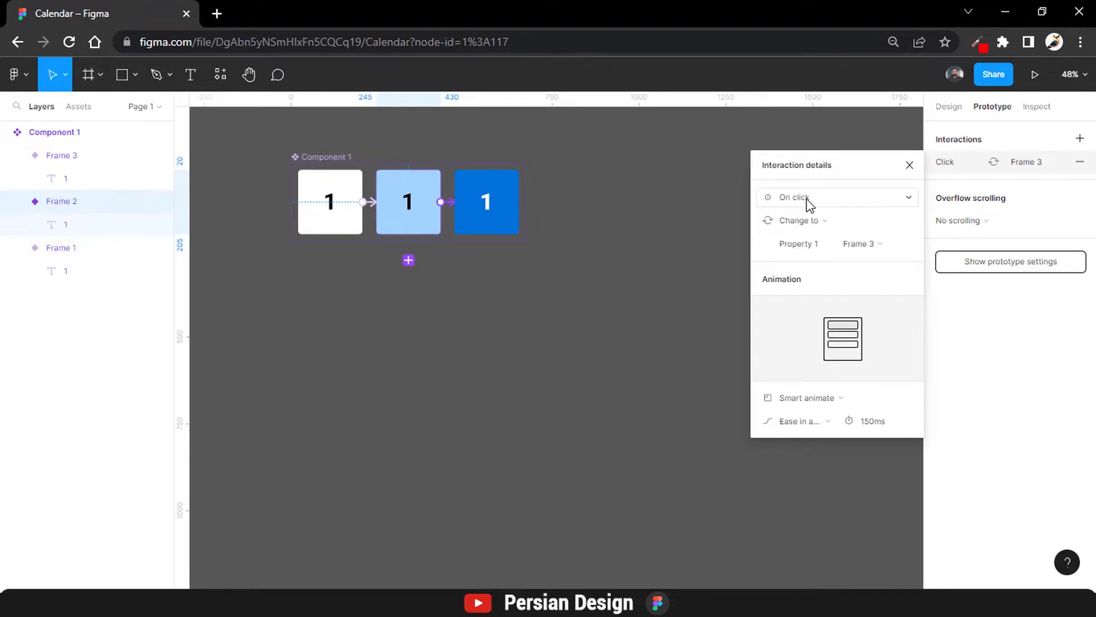
{"action": "left_click", "coordinate": [881, 134]}
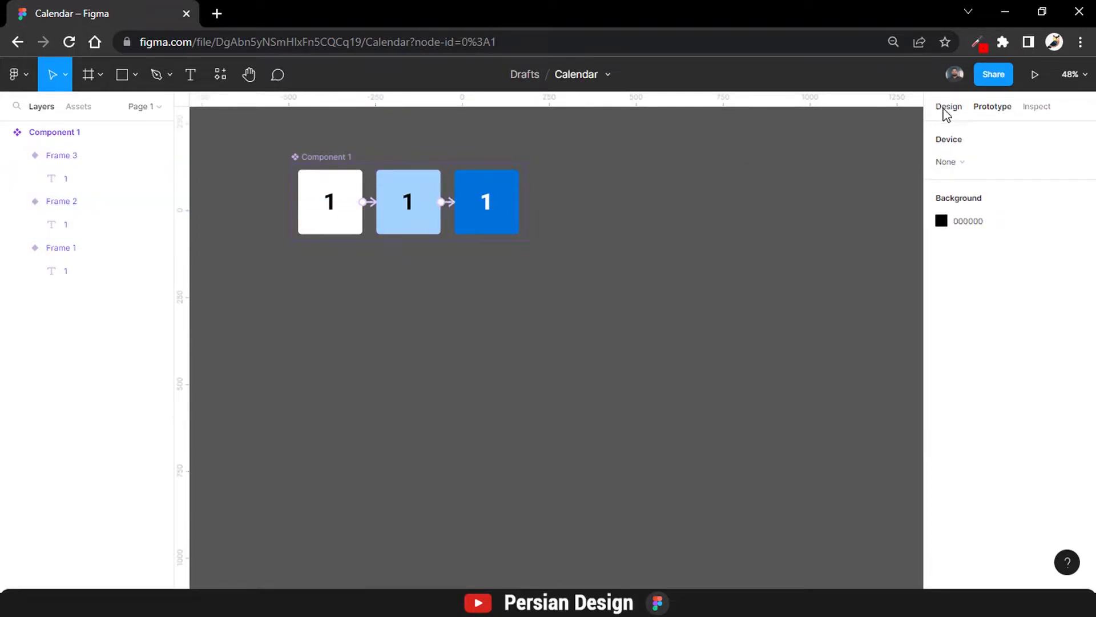
Draw a square frame beneath the component set and set its width to 1080 with proportions locked.
{"action": "left_click", "coordinate": [948, 107]}
{"action": "left_click", "coordinate": [88, 76]}
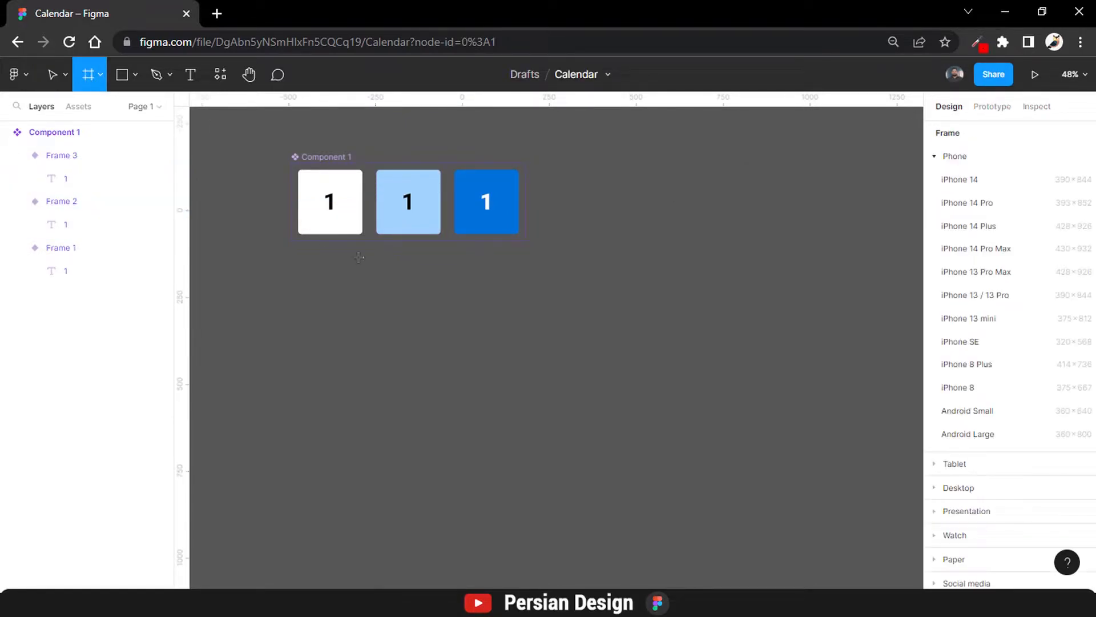
{"action": "left_click_drag", "start_coordinate": [387, 262], "coordinate": [690, 437]}
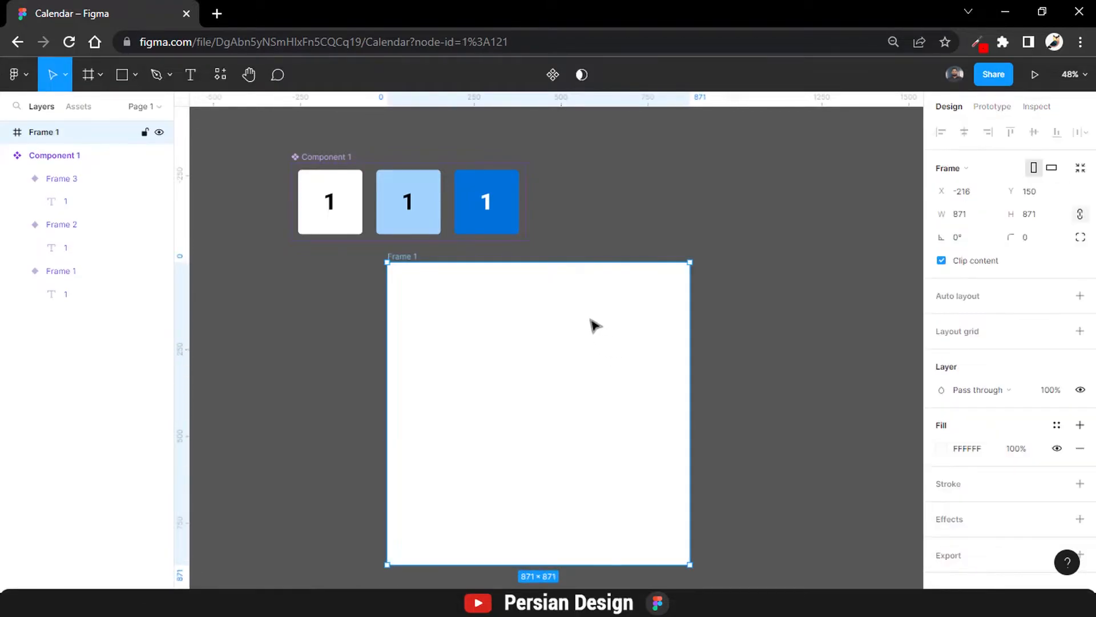
{"action": "scroll", "coordinate": [583, 294], "scroll_direction": "down", "scroll_amount": 2}
{"action": "left_click", "coordinate": [968, 216]}
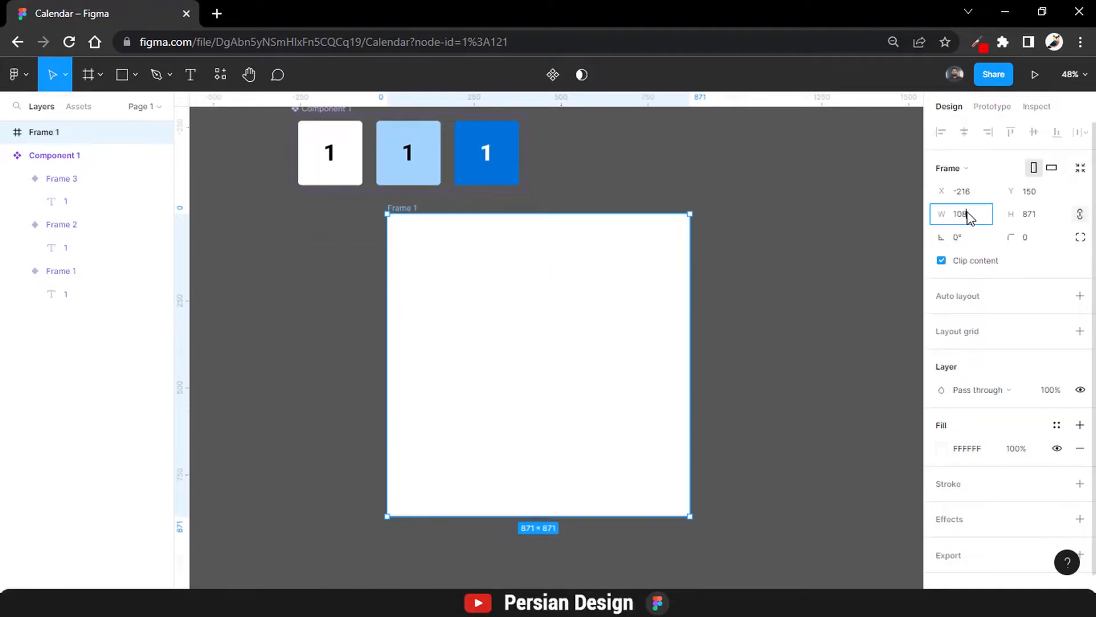
{"action": "key", "text": "Return"}
{"action": "left_click", "coordinate": [842, 216]}
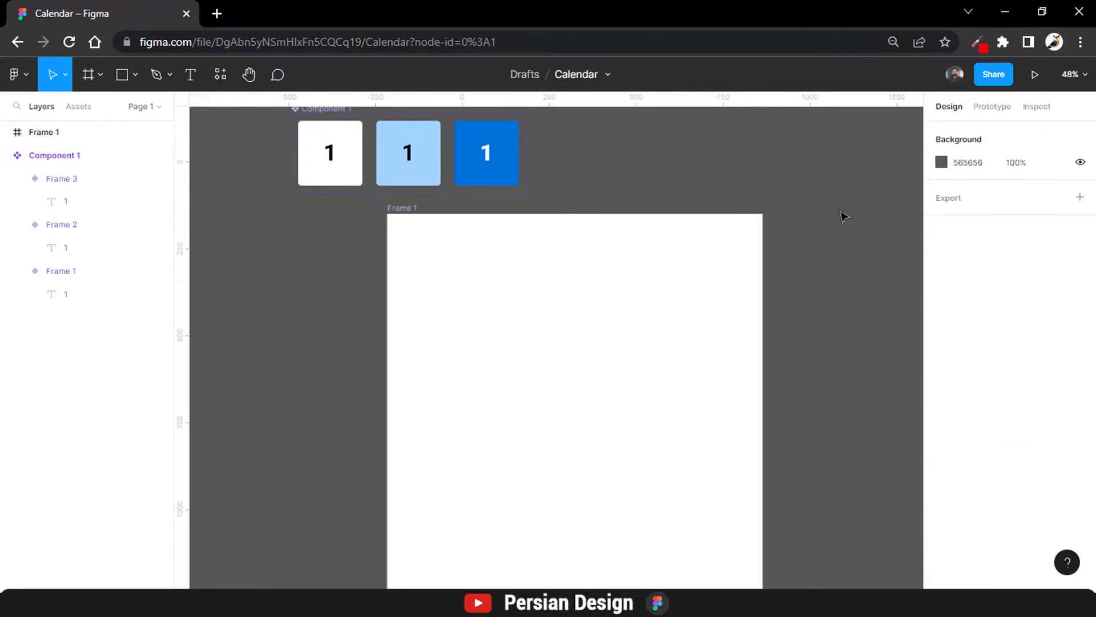
Place an instance of the white day variant inside the large frame to start the calendar's date grid.
{"action": "key", "text": "shift+1"}
{"action": "left_click_drag", "start_coordinate": [360, 150], "coordinate": [470, 295]}
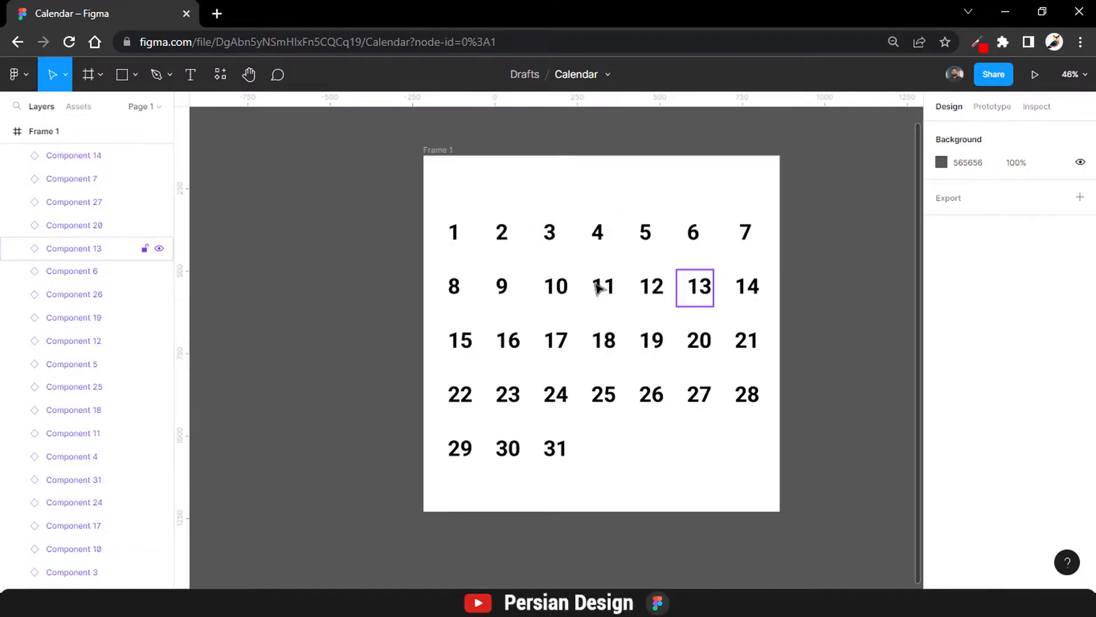
{"action": "scroll", "coordinate": [596, 286], "scroll_direction": "down", "scroll_amount": 2}
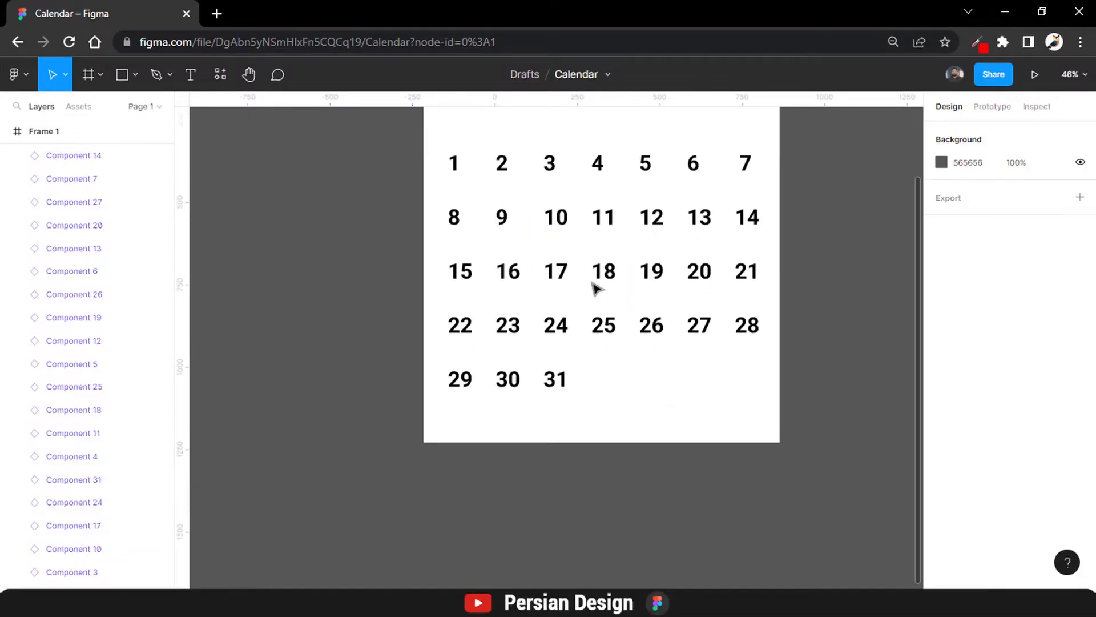
{"action": "scroll", "coordinate": [595, 286], "scroll_direction": "up", "scroll_amount": 4}
{"action": "scroll", "coordinate": [595, 286], "scroll_direction": "down", "scroll_amount": 1}
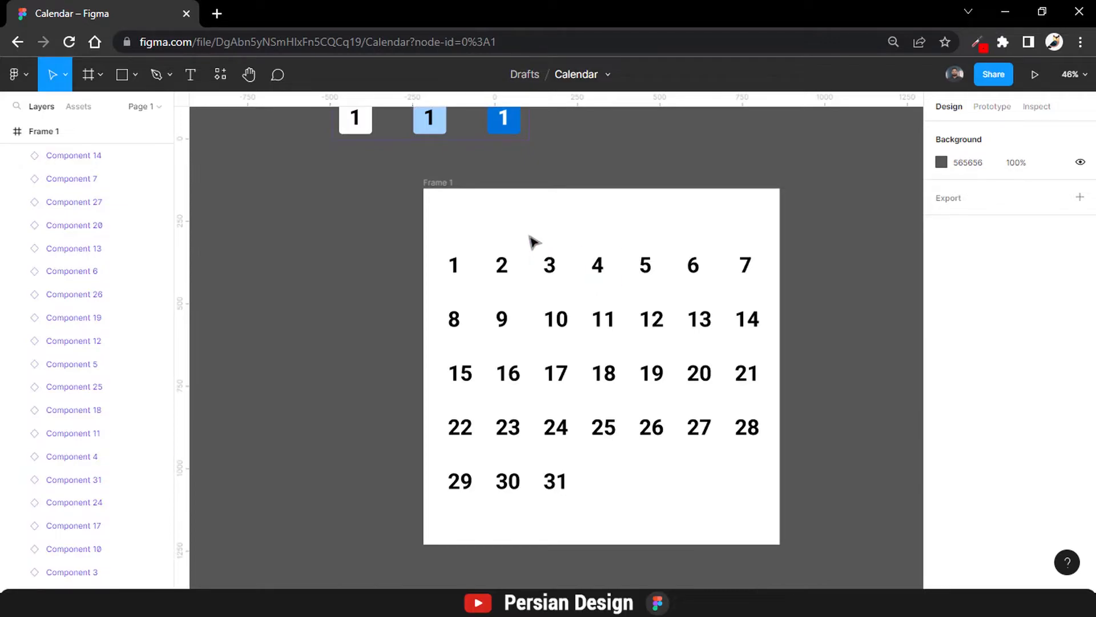
Add the text label "Mo" above the 1 in the calendar frame with a font size of 45.
{"action": "left_click", "coordinate": [189, 74]}
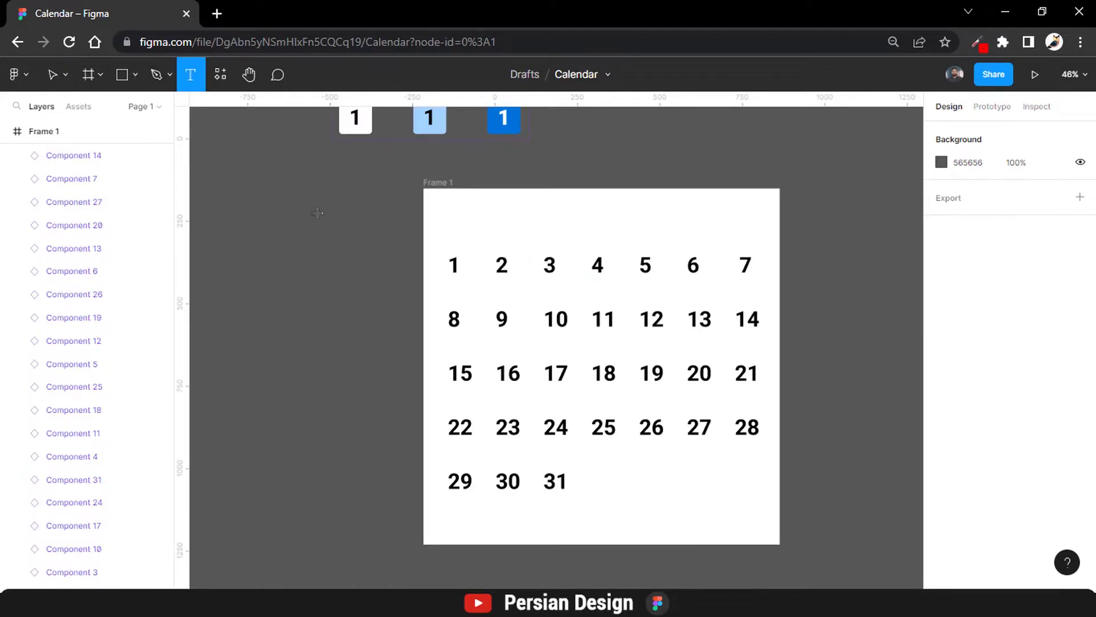
{"action": "left_click", "coordinate": [450, 236]}
{"action": "type", "text": "M"}
{"action": "key", "text": "ctrl+a"}
{"action": "scroll", "coordinate": [950, 460], "scroll_direction": "down", "scroll_amount": 3}
{"action": "left_click", "coordinate": [1030, 300]}
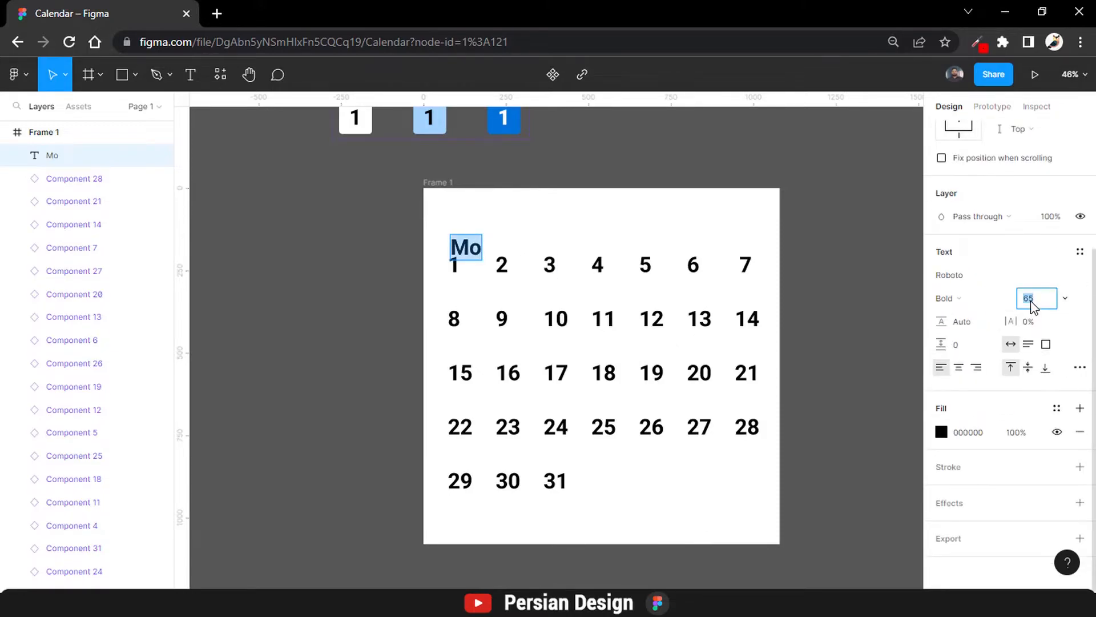
{"action": "type", "text": "45"}
{"action": "key", "text": "Return"}
Set the "Mo" label to Medium weight and colour 8F8F8F, and position it above the 1.
{"action": "left_click", "coordinate": [948, 293]}
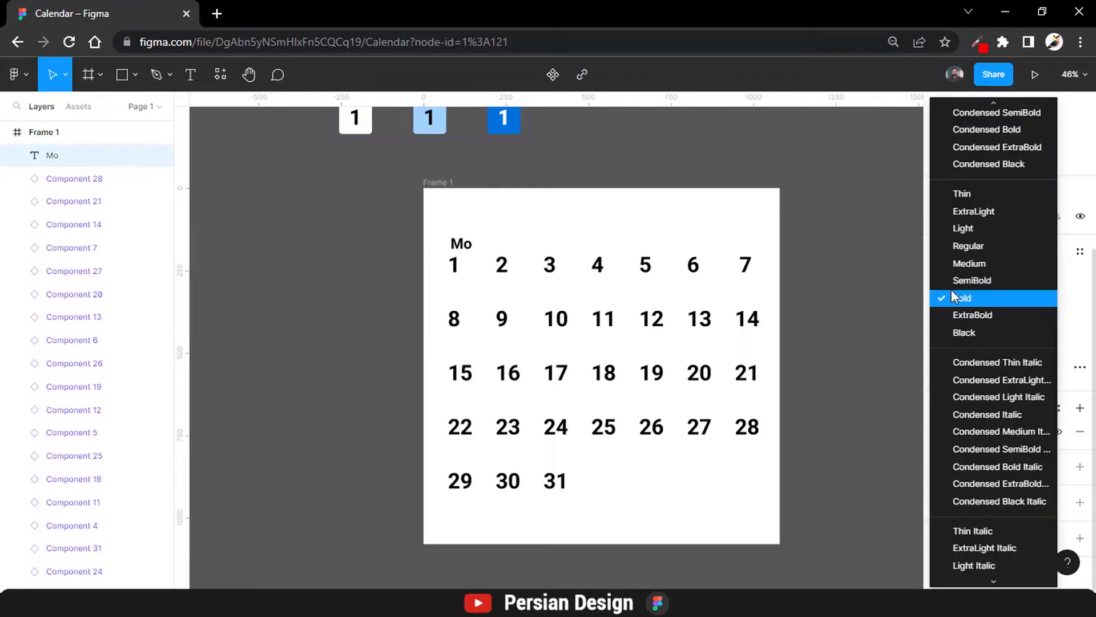
{"action": "left_click", "coordinate": [960, 264]}
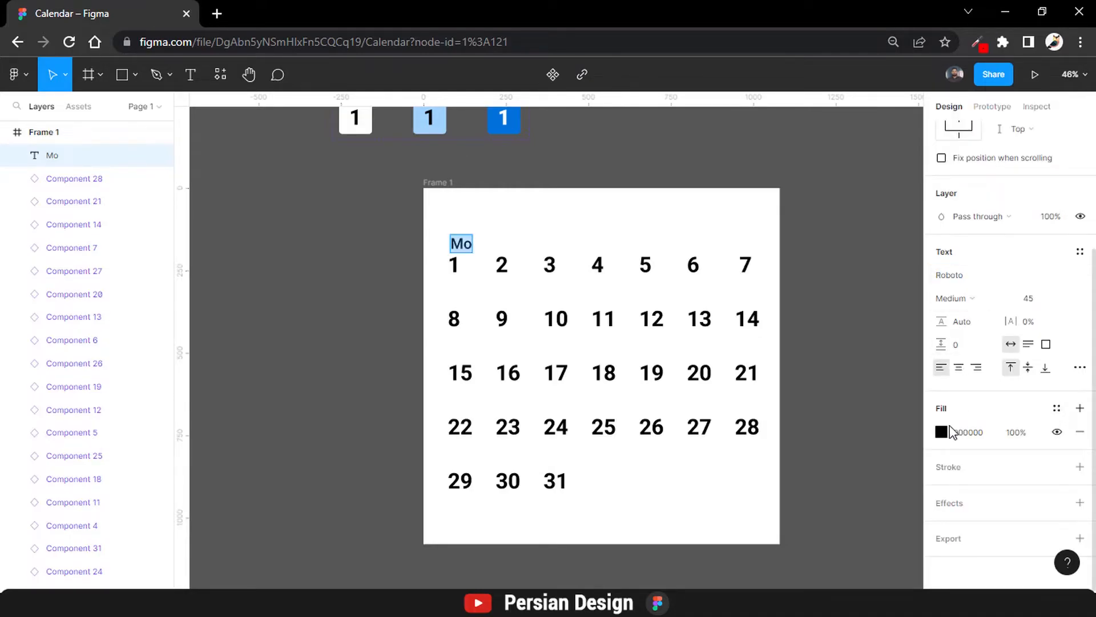
{"action": "left_click", "coordinate": [942, 432]}
{"action": "type", "text": "8F8F8F"}
{"action": "key", "text": "Return"}
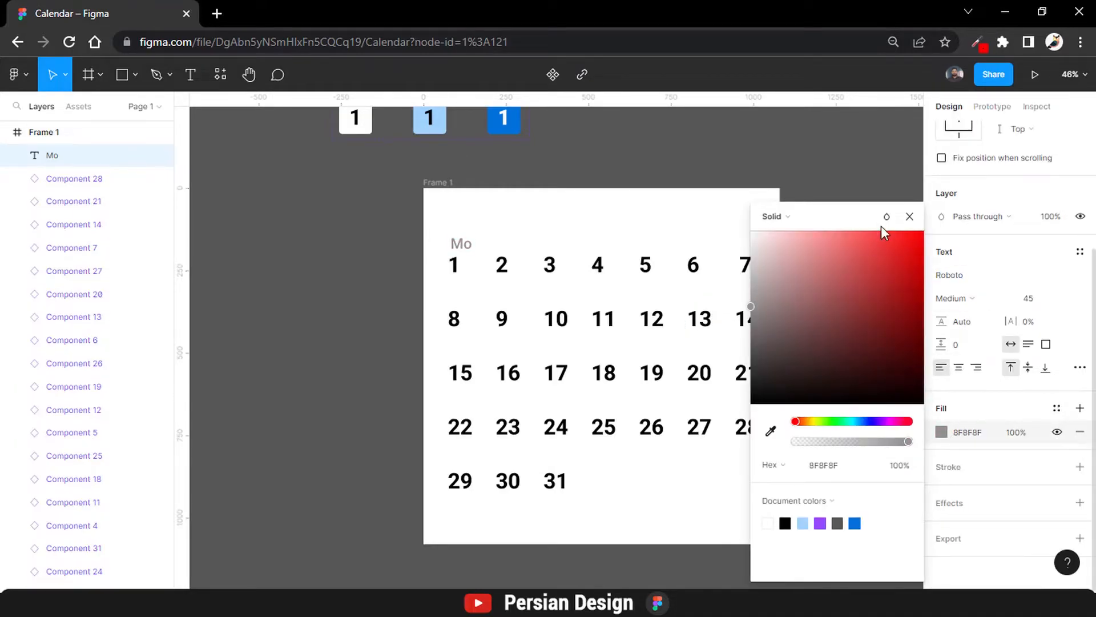
{"action": "left_click", "coordinate": [909, 216]}
{"action": "key", "text": "Escape"}
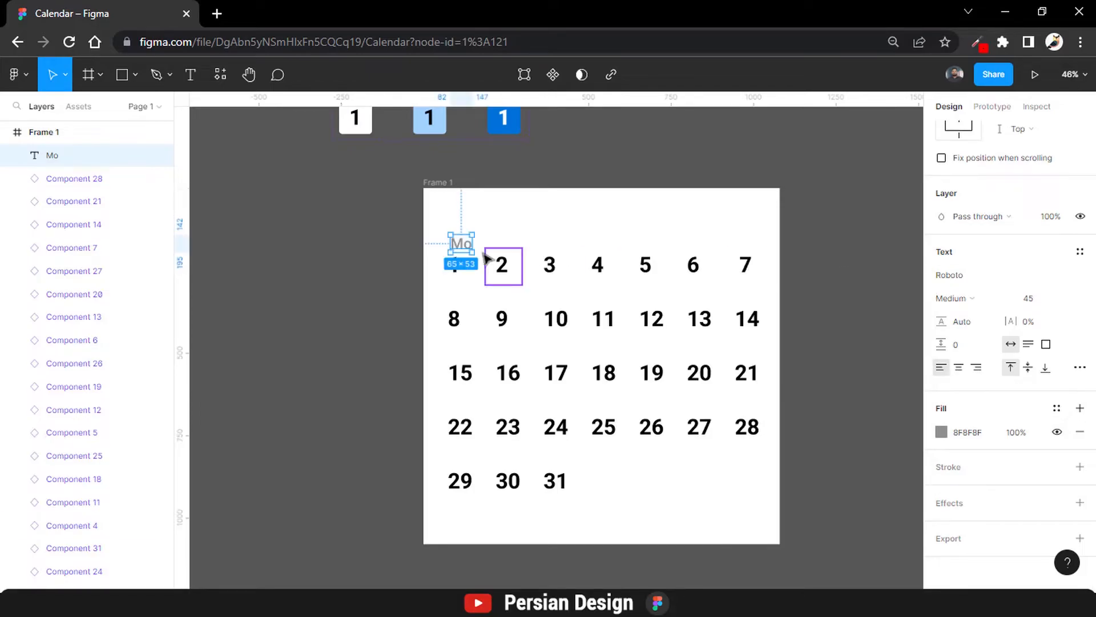
{"action": "left_click_drag", "start_coordinate": [466, 247], "coordinate": [462, 247]}
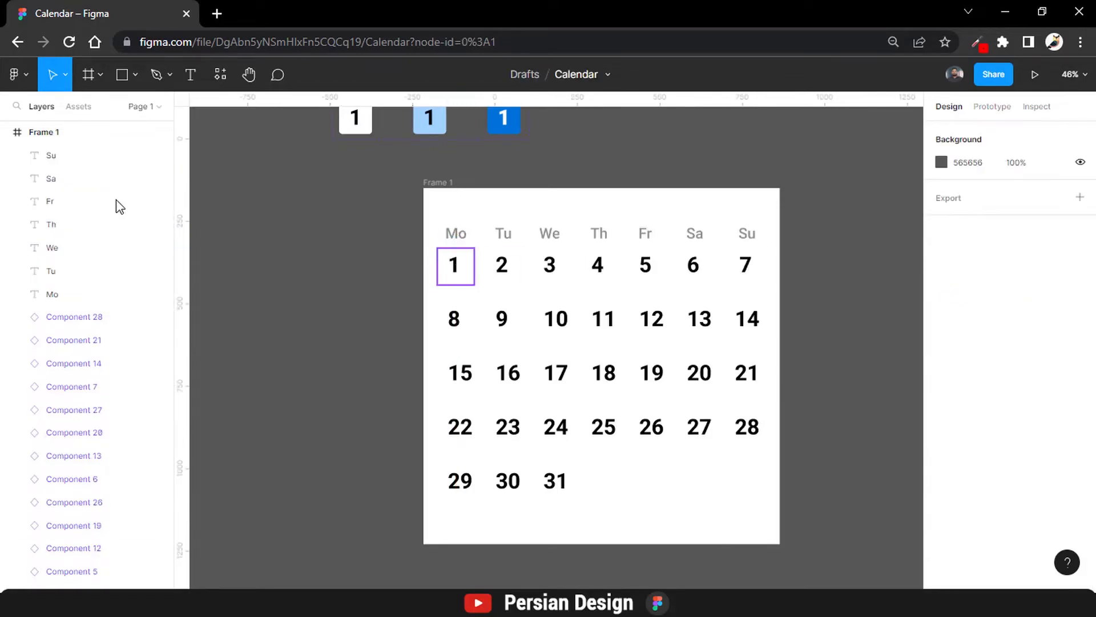
Select all weekday labels and day instances in the calendar frame and move them down together to make room for a heading.
{"action": "left_click", "coordinate": [40, 162]}
{"action": "scroll", "coordinate": [64, 383], "scroll_direction": "down", "scroll_amount": 6}
{"action": "scroll", "coordinate": [64, 384], "scroll_direction": "down", "scroll_amount": 4}
{"action": "left_click", "coordinate": [61, 419], "text": "shift"}
{"action": "left_click_drag", "start_coordinate": [500, 270], "coordinate": [501, 295]}
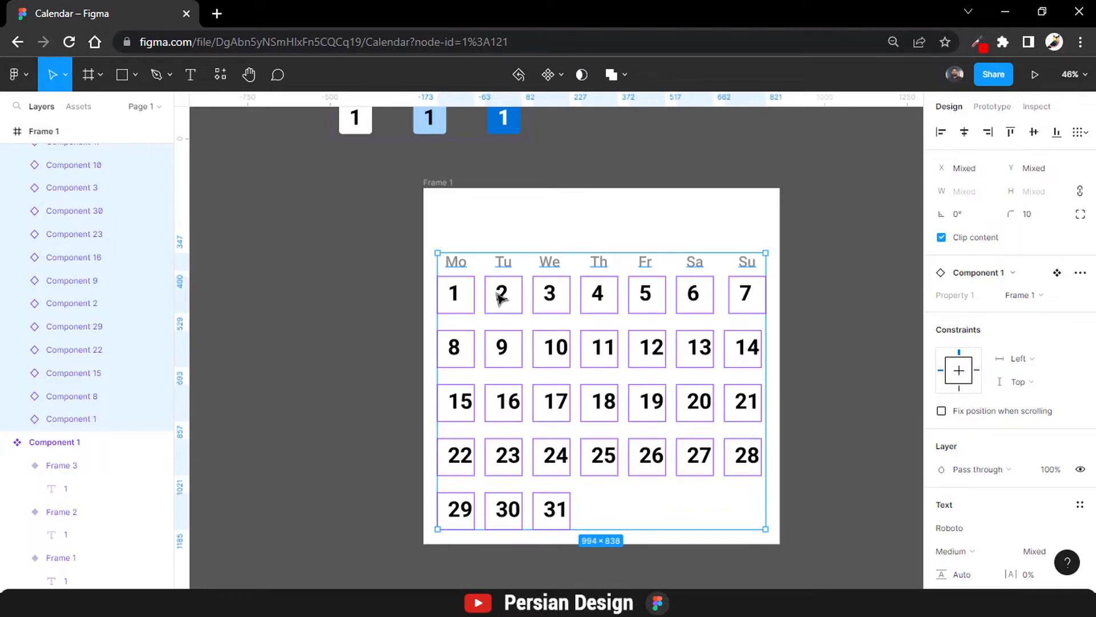
{"action": "left_click", "coordinate": [534, 236]}
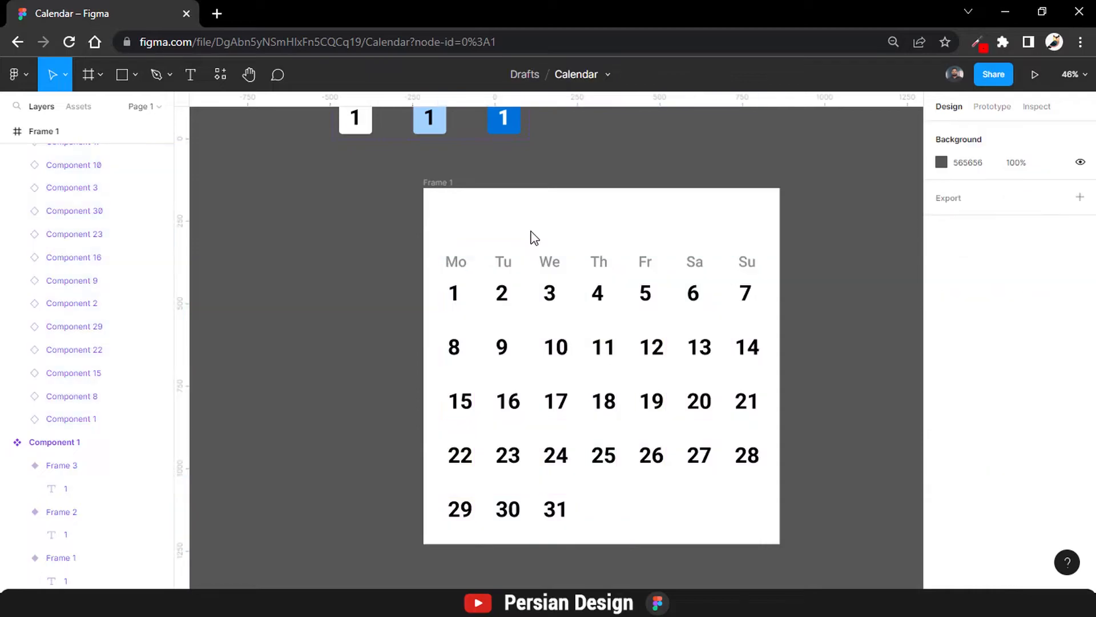
Add the text "November" above the weekday labels in the calendar frame and set its font size to 65.
{"action": "left_click", "coordinate": [190, 74]}
{"action": "left_click", "coordinate": [555, 211]}
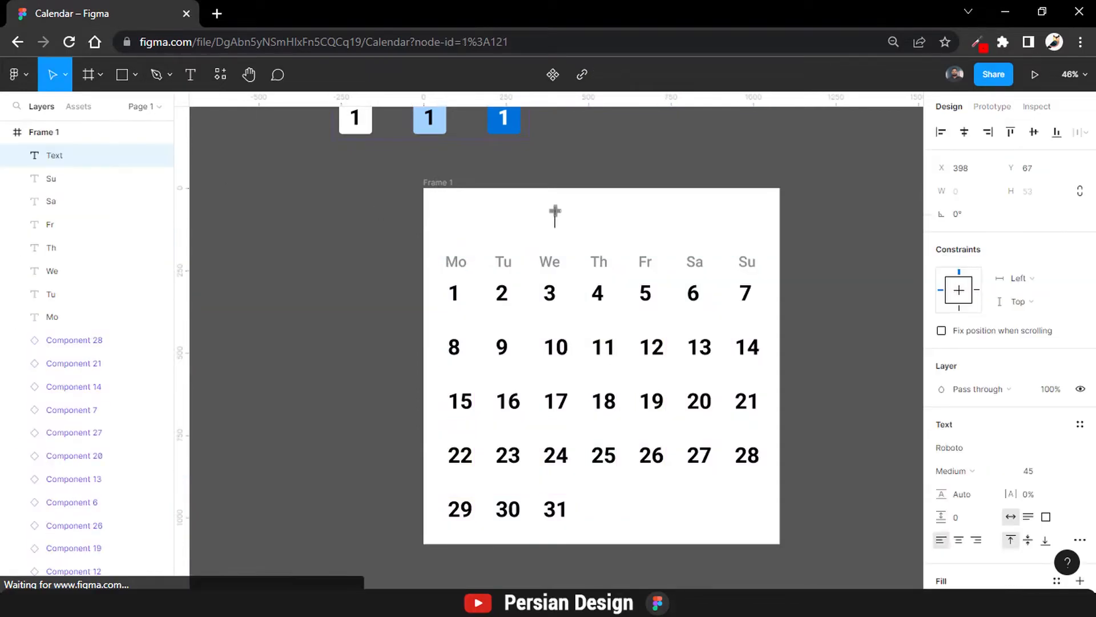
{"action": "type", "text": "November"}
{"action": "key", "text": "ctrl+a"}
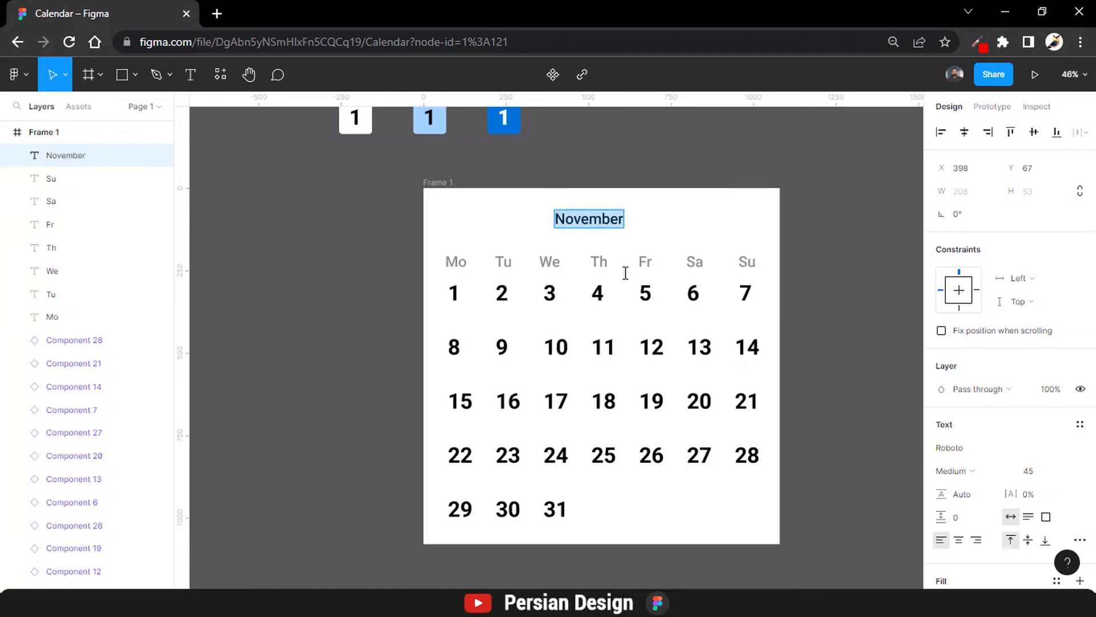
{"action": "scroll", "coordinate": [1031, 394], "scroll_direction": "down", "scroll_amount": 3}
{"action": "left_click", "coordinate": [1031, 308]}
{"action": "type", "text": "65"}
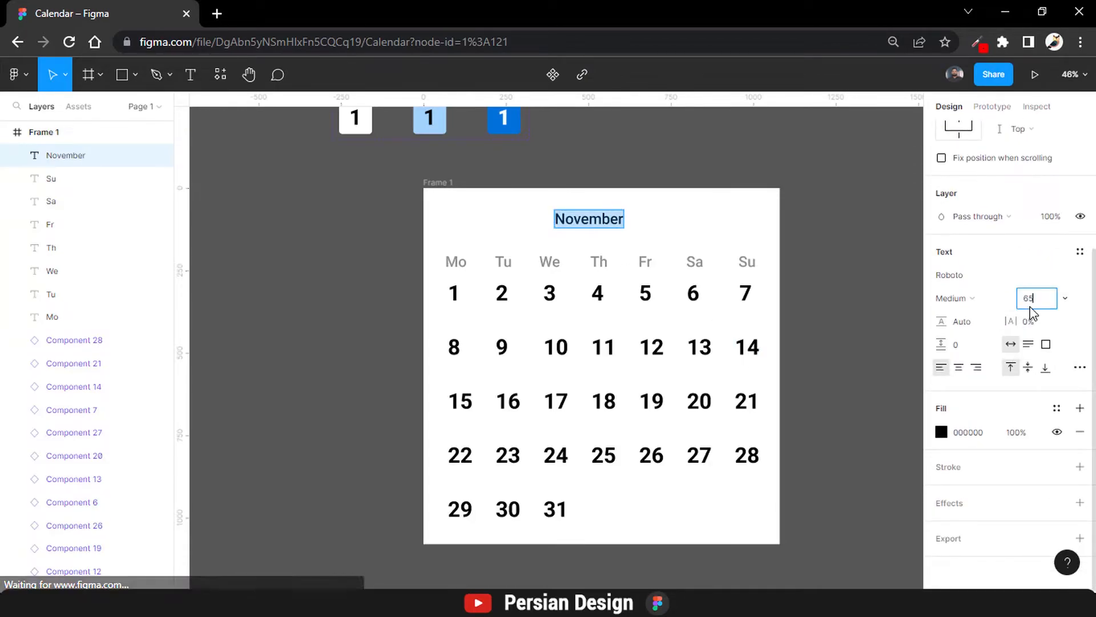
{"action": "key", "text": "Return"}
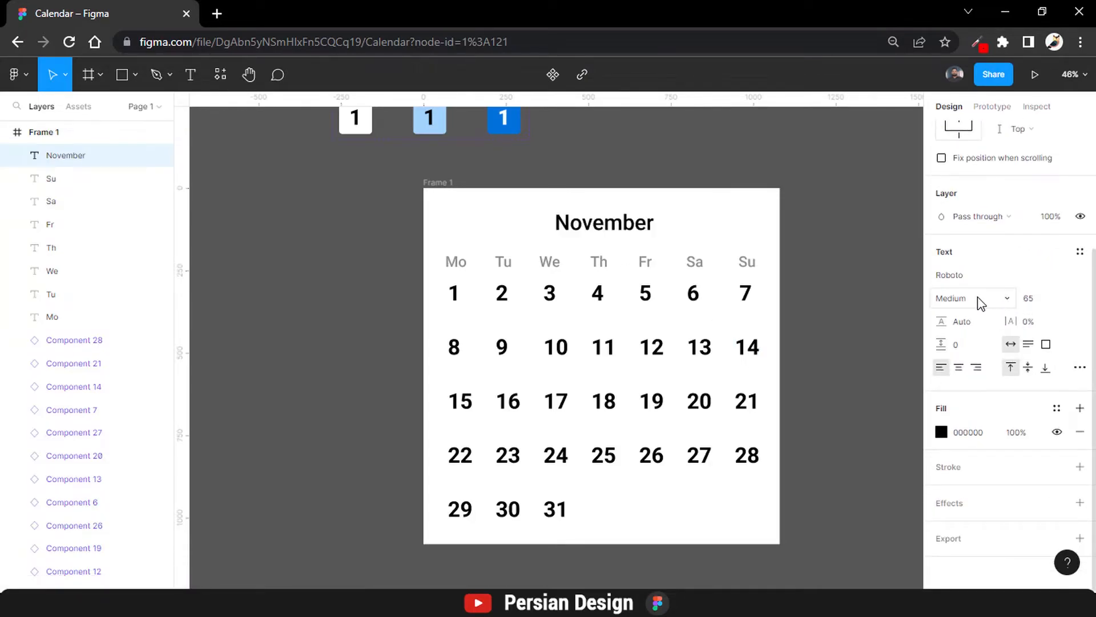
Give the "November" heading a lighter font weight and move it slightly up and left toward the frame's centre.
{"action": "left_click", "coordinate": [961, 299]}
{"action": "left_click", "coordinate": [960, 278]}
{"action": "left_click_drag", "start_coordinate": [636, 228], "coordinate": [627, 222]}
{"action": "left_click", "coordinate": [740, 225]}
Round the calendar frame's corners with a radius of 15 and add a drop shadow effect.
{"action": "left_click", "coordinate": [61, 136]}
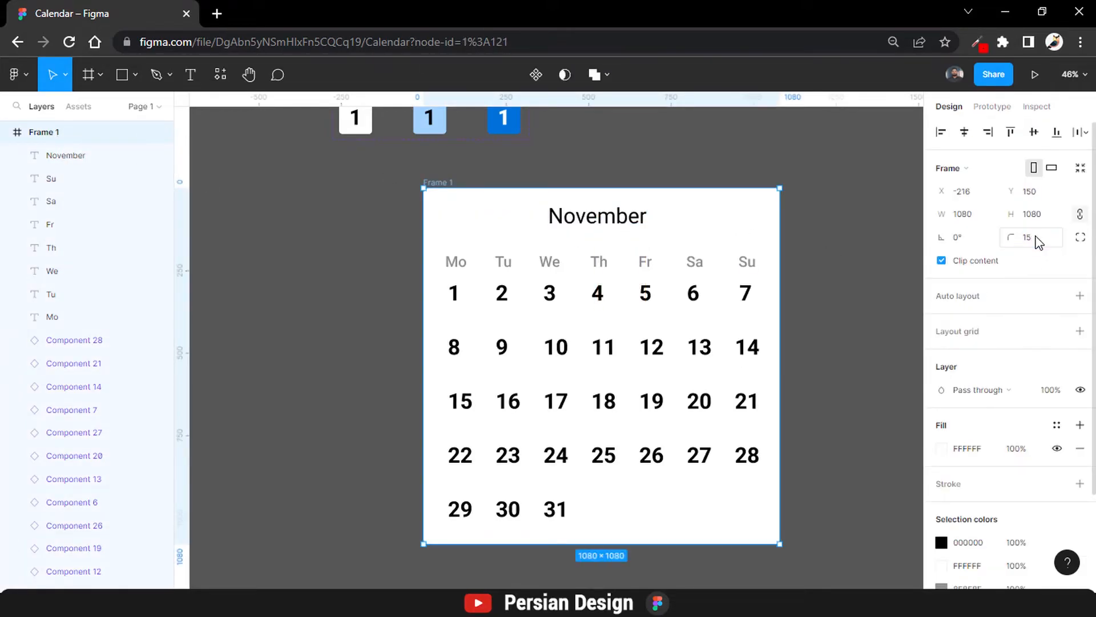
{"action": "scroll", "coordinate": [963, 376], "scroll_direction": "down", "scroll_amount": 2}
{"action": "left_click", "coordinate": [944, 502]}
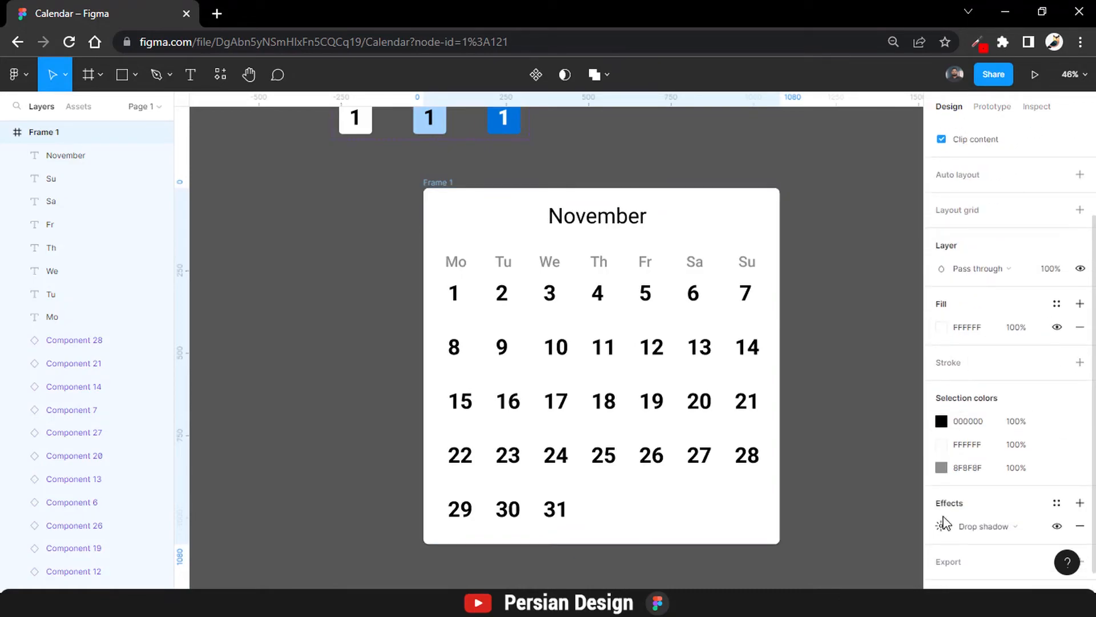
Adjust the blur of the calendar frame's drop shadow and set the shadow's opacity to 30%.
{"action": "left_click", "coordinate": [941, 525]}
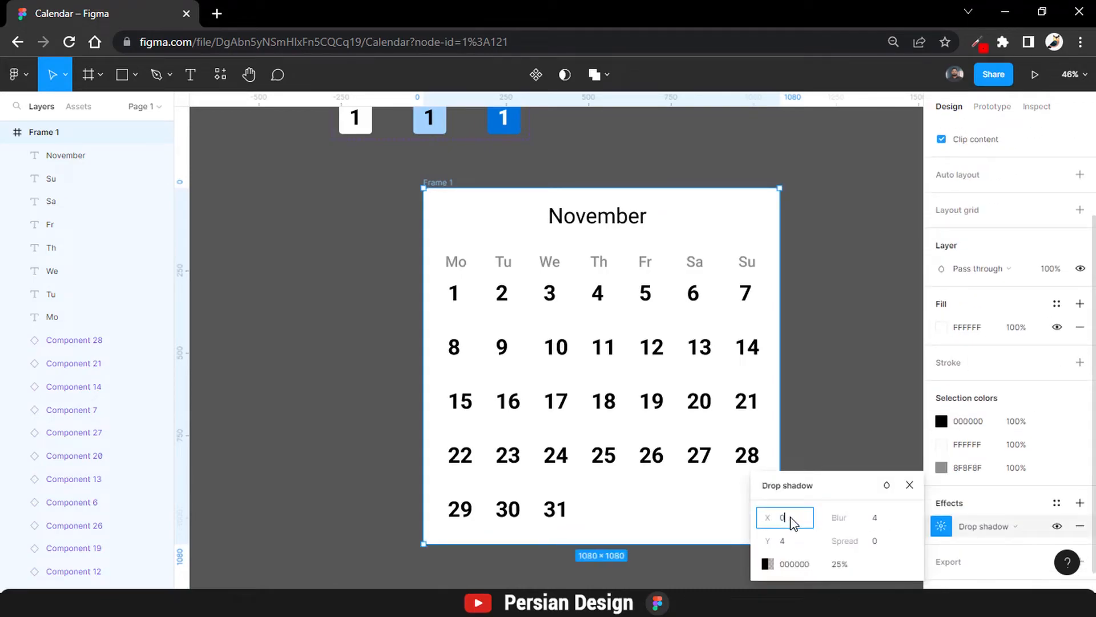
{"action": "left_click_drag", "start_coordinate": [860, 516], "coordinate": [878, 520]}
{"action": "left_click", "coordinate": [839, 565]}
{"action": "type", "text": "30"}
{"action": "key", "text": "Return"}
{"action": "left_click", "coordinate": [885, 394]}
Set the white day variant's constraints to Center both ways and add auto layout with centred alignment.
{"action": "key", "text": "shift+1"}
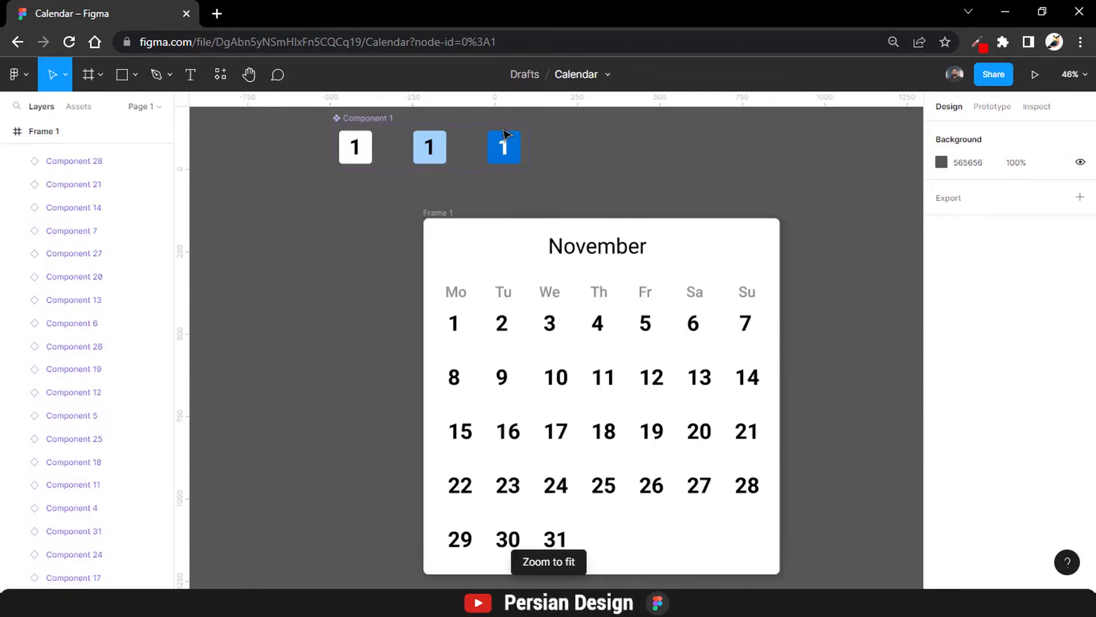
{"action": "left_click", "coordinate": [357, 150]}
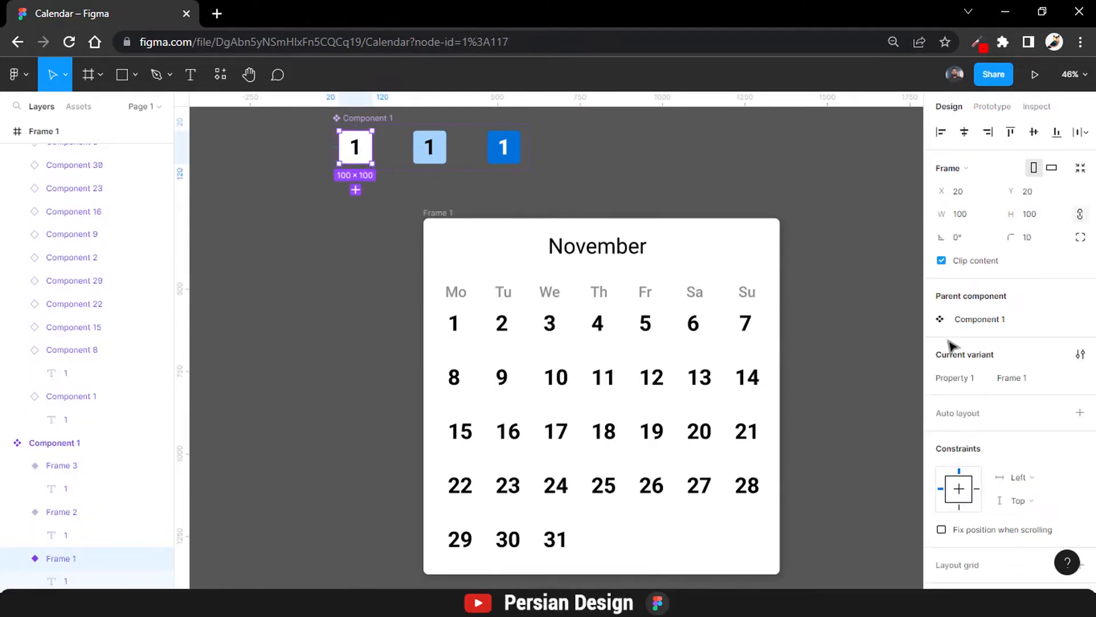
{"action": "left_click", "coordinate": [959, 489]}
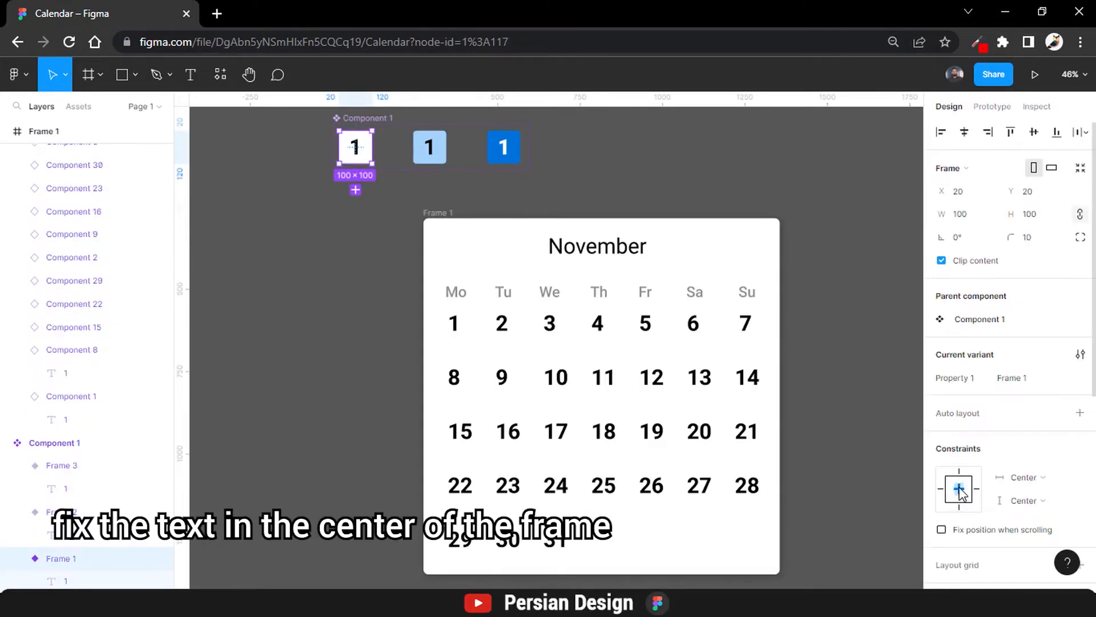
{"action": "key", "text": "shift+a"}
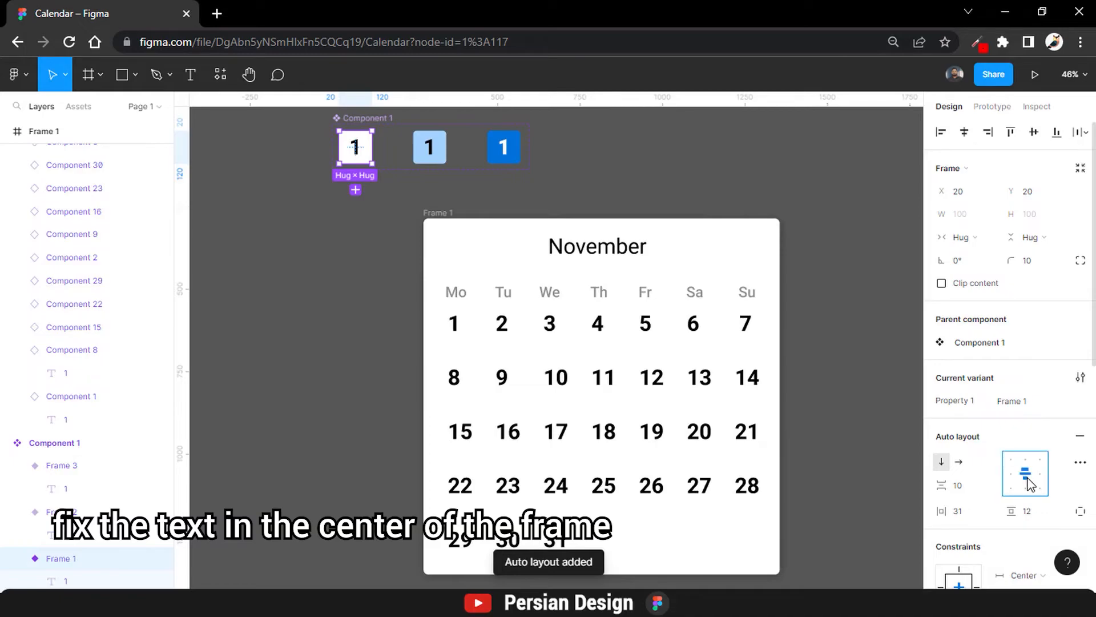
Set the light blue day variant's constraints to Center both ways and add auto layout with centred alignment.
{"action": "key", "text": "Tab"}
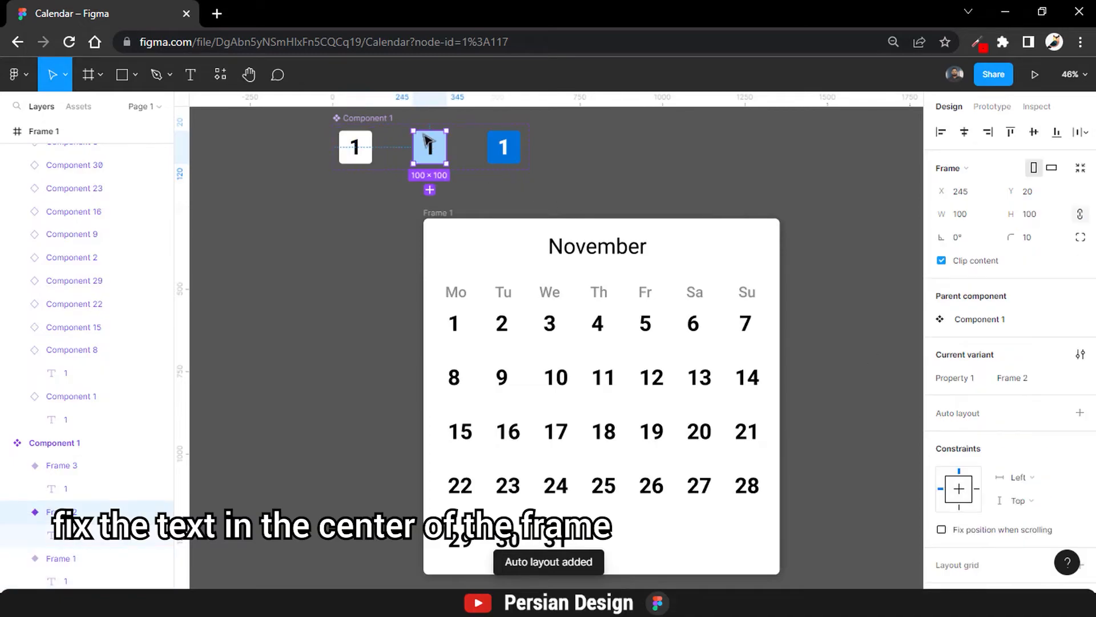
{"action": "left_click", "coordinate": [960, 489]}
{"action": "key", "text": "shift+a"}
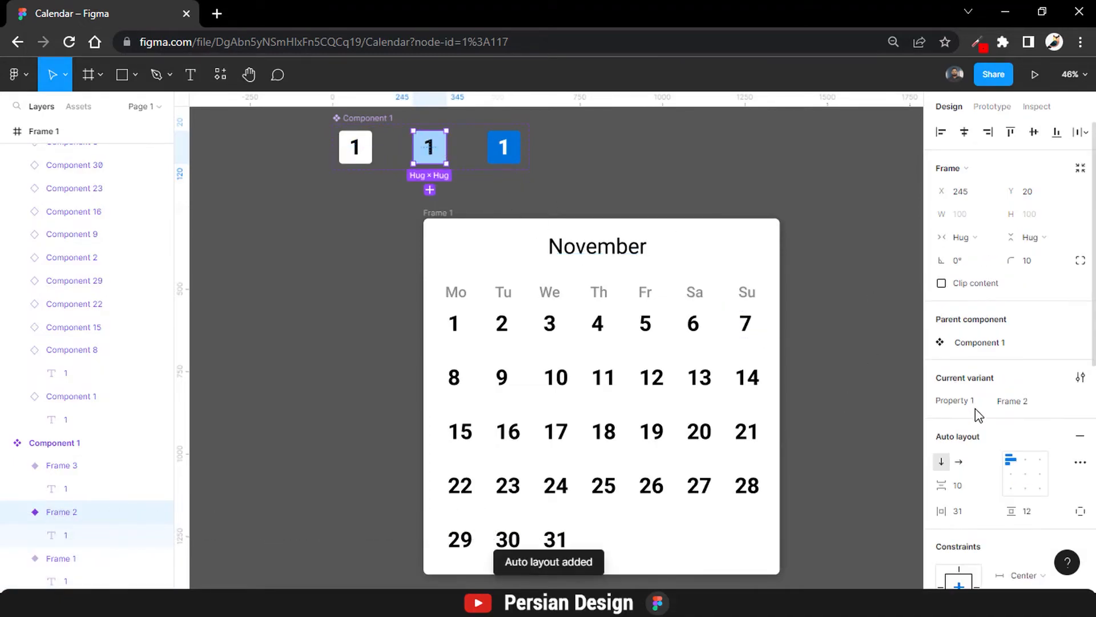
{"action": "left_click", "coordinate": [1025, 474]}
Set the dark blue day variant's constraints to Center both ways and add auto layout to it.
{"action": "key", "text": "Tab"}
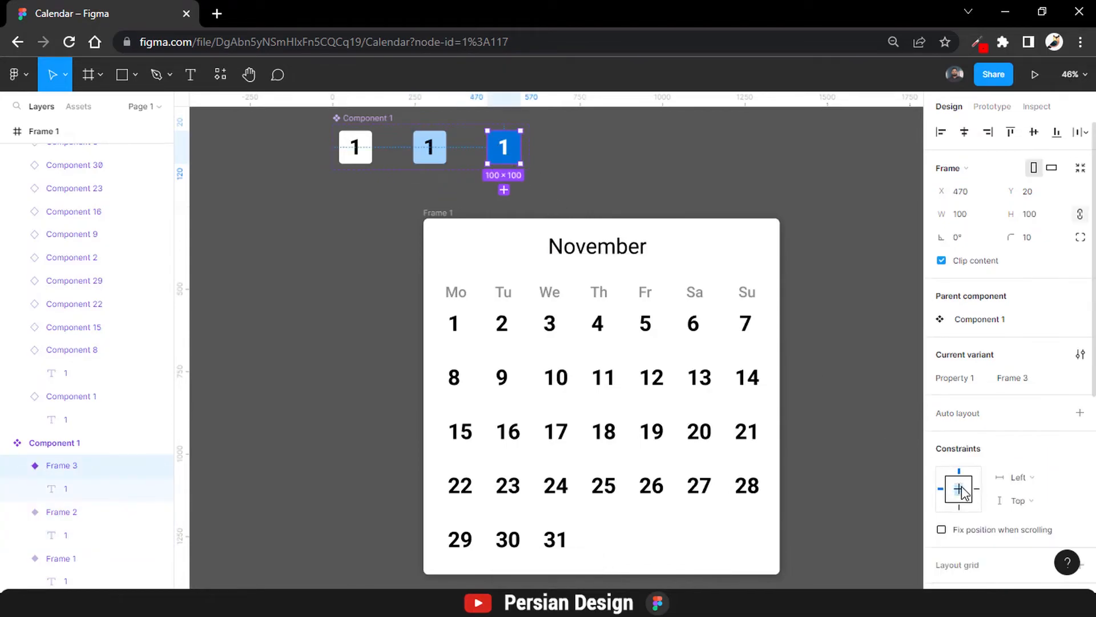
{"action": "key", "text": "shift+a"}
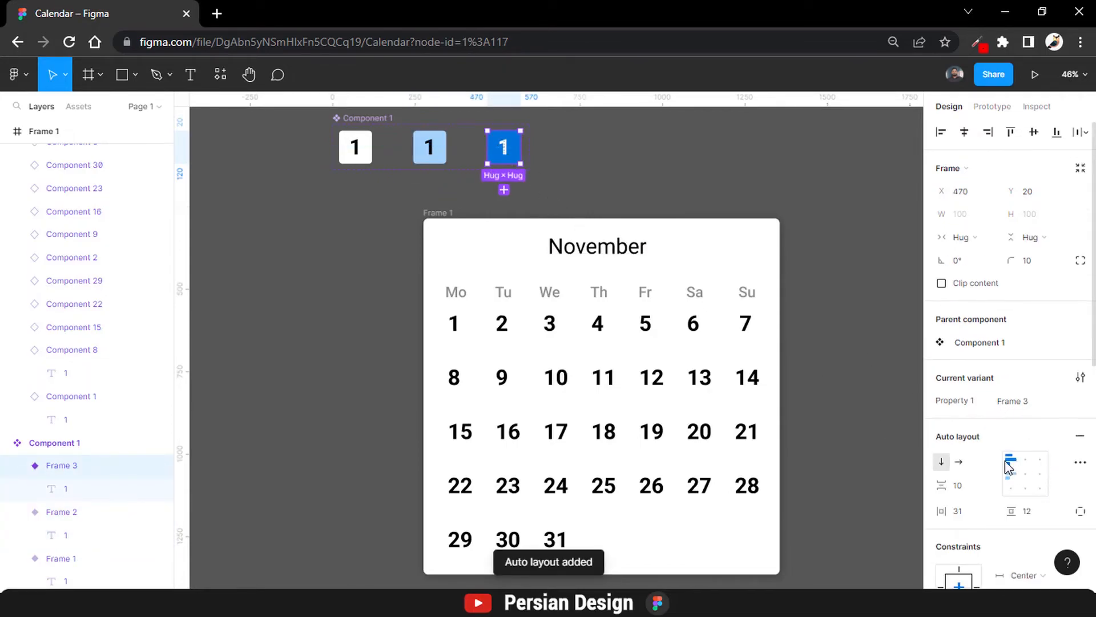
{"action": "left_click", "coordinate": [830, 294]}
Present the calendar prototype and reduce the browser zoom until the whole calendar fits on the page.
{"action": "scroll", "coordinate": [799, 294], "scroll_direction": "down", "scroll_amount": 1}
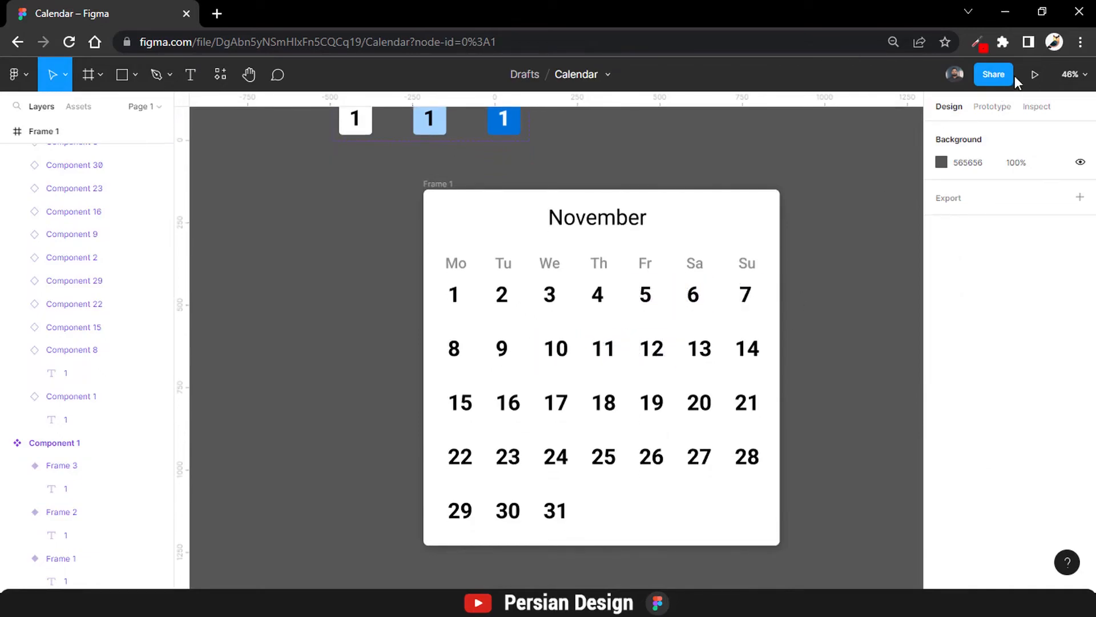
{"action": "left_click", "coordinate": [1034, 75]}
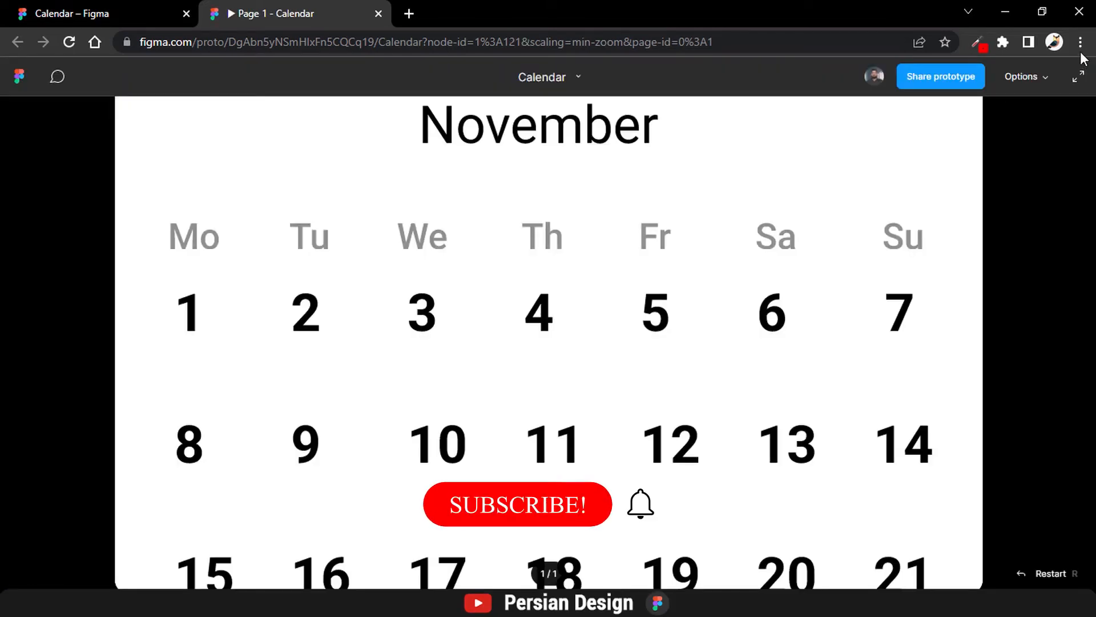
{"action": "left_click", "coordinate": [1080, 51]}
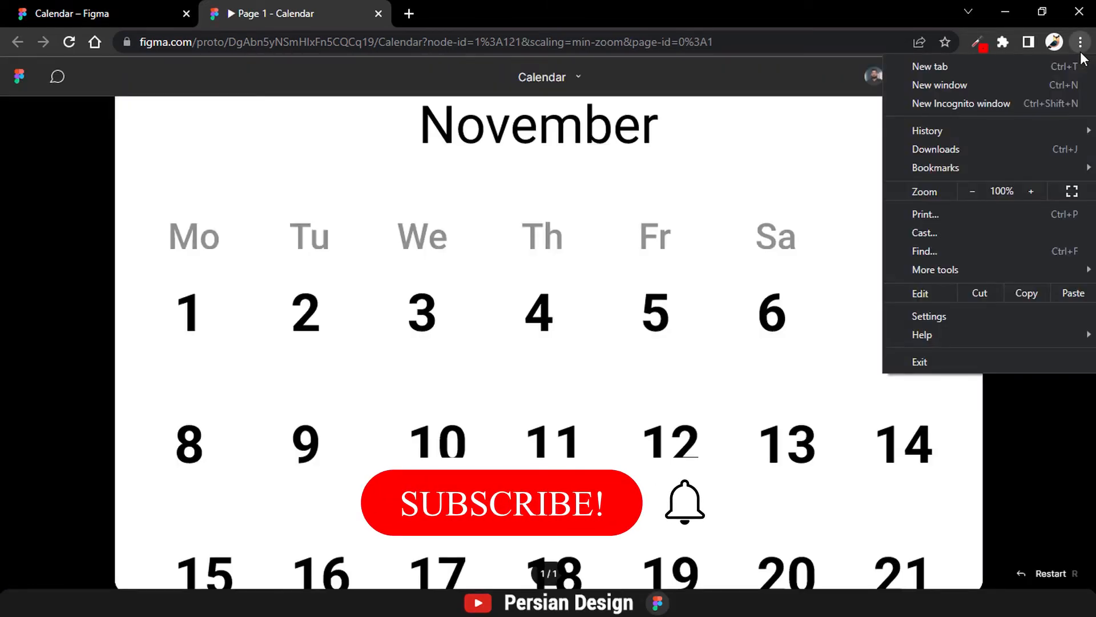
{"action": "left_click", "coordinate": [973, 194]}
{"action": "left_click", "coordinate": [974, 194]}
{"action": "left_click", "coordinate": [973, 194]}
{"action": "left_click", "coordinate": [973, 194]}
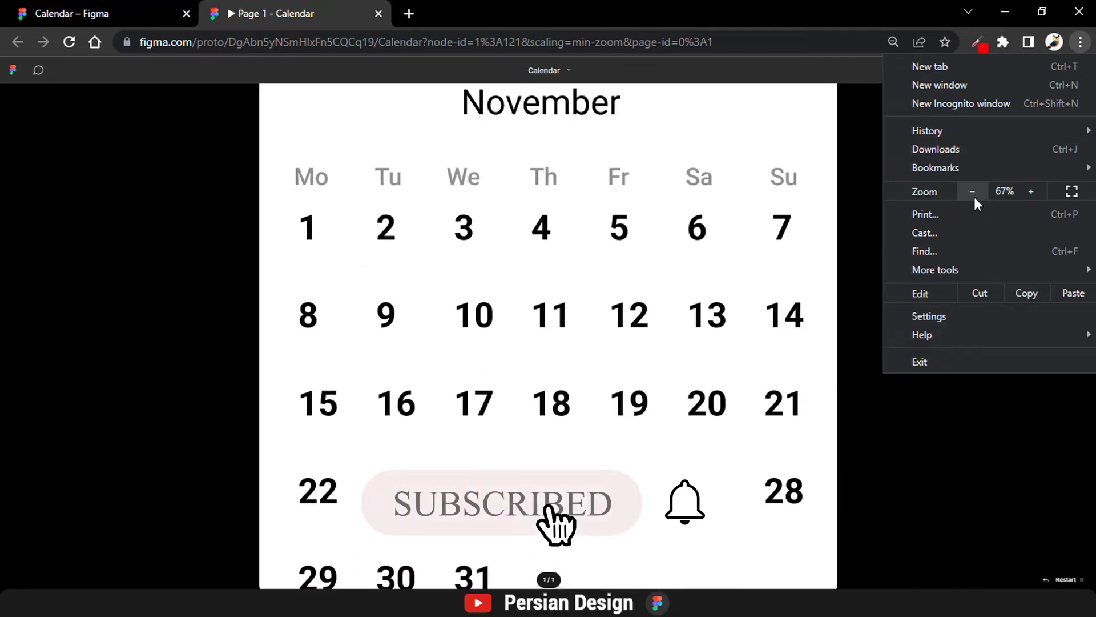
{"action": "left_click", "coordinate": [974, 194]}
{"action": "left_click", "coordinate": [830, 195]}
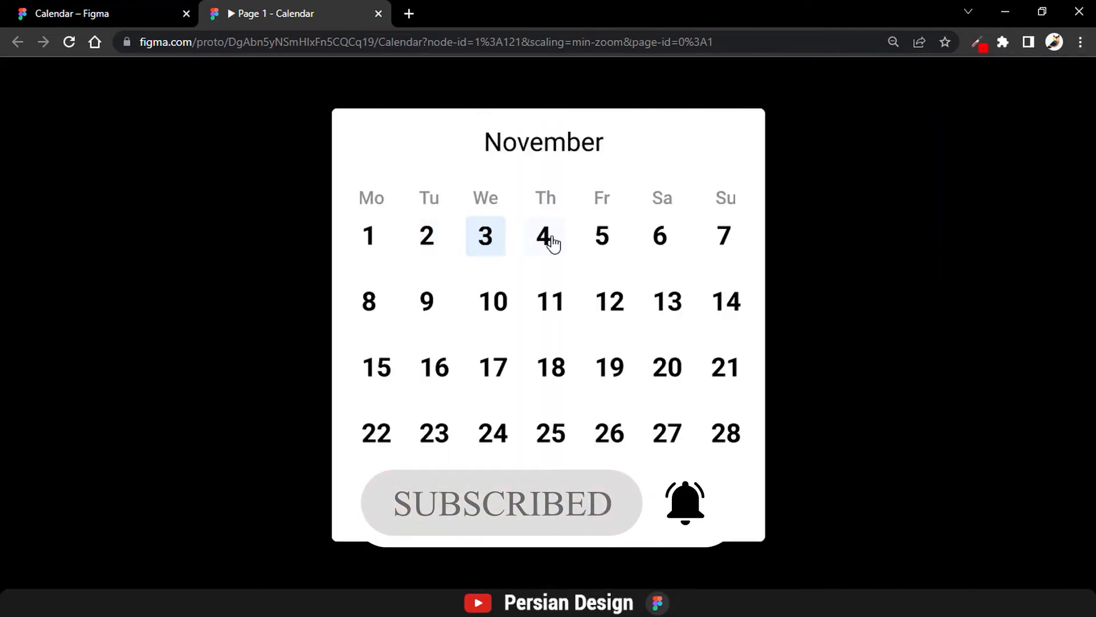
Test the prototype's clicked state by selecting days 10, 6, 20, 19 and 18 in the calendar.
{"action": "left_click", "coordinate": [508, 312]}
{"action": "left_click", "coordinate": [663, 235]}
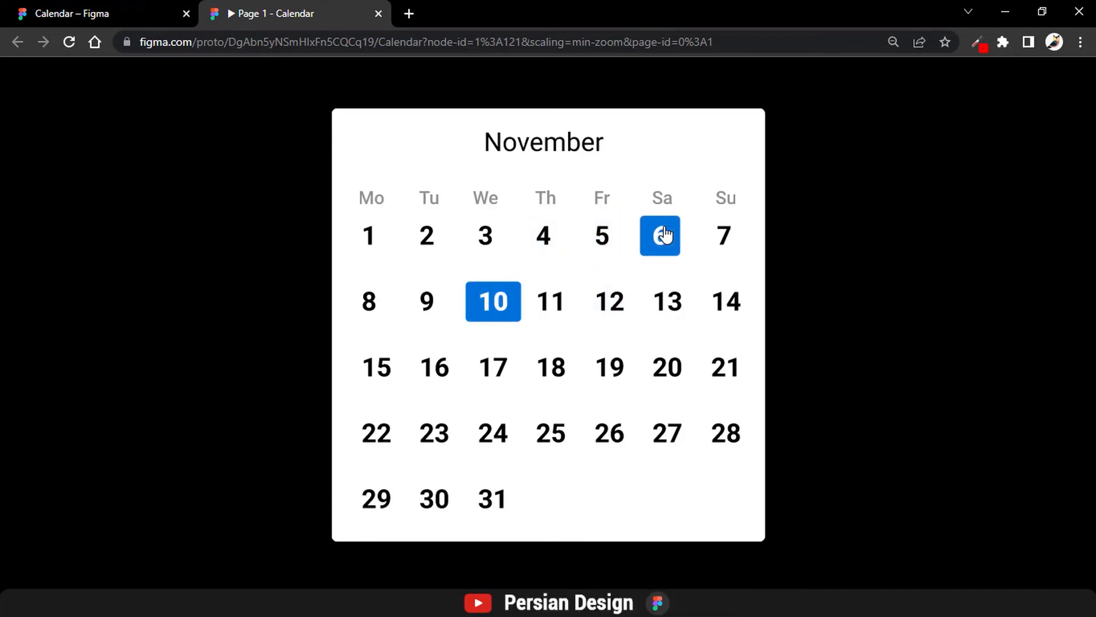
{"action": "left_click", "coordinate": [675, 365]}
{"action": "left_click", "coordinate": [619, 372]}
{"action": "left_click", "coordinate": [566, 371]}
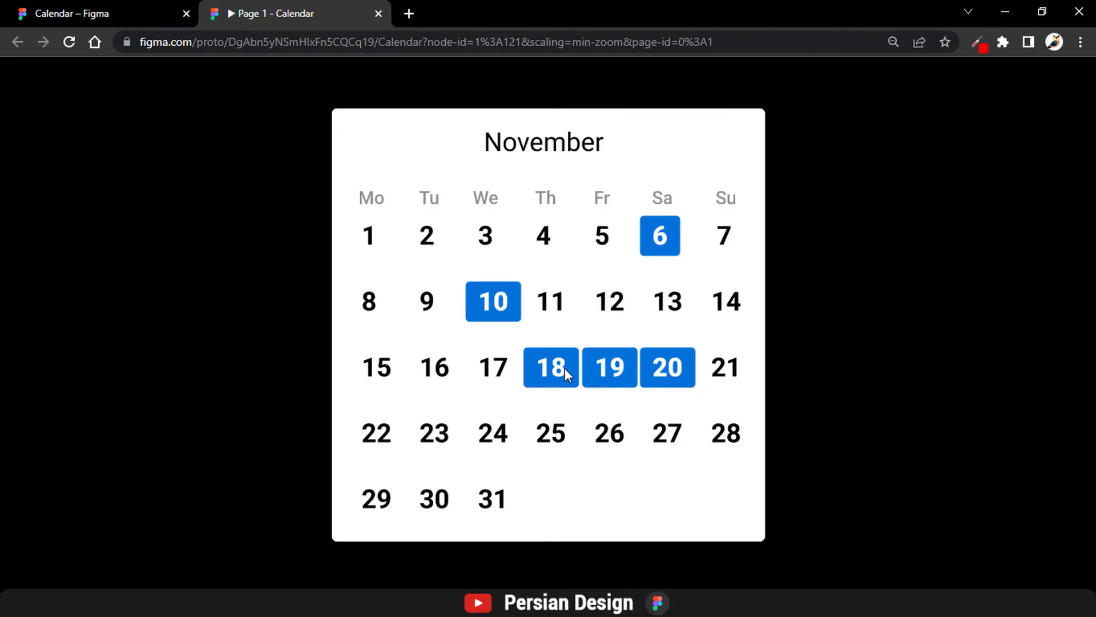